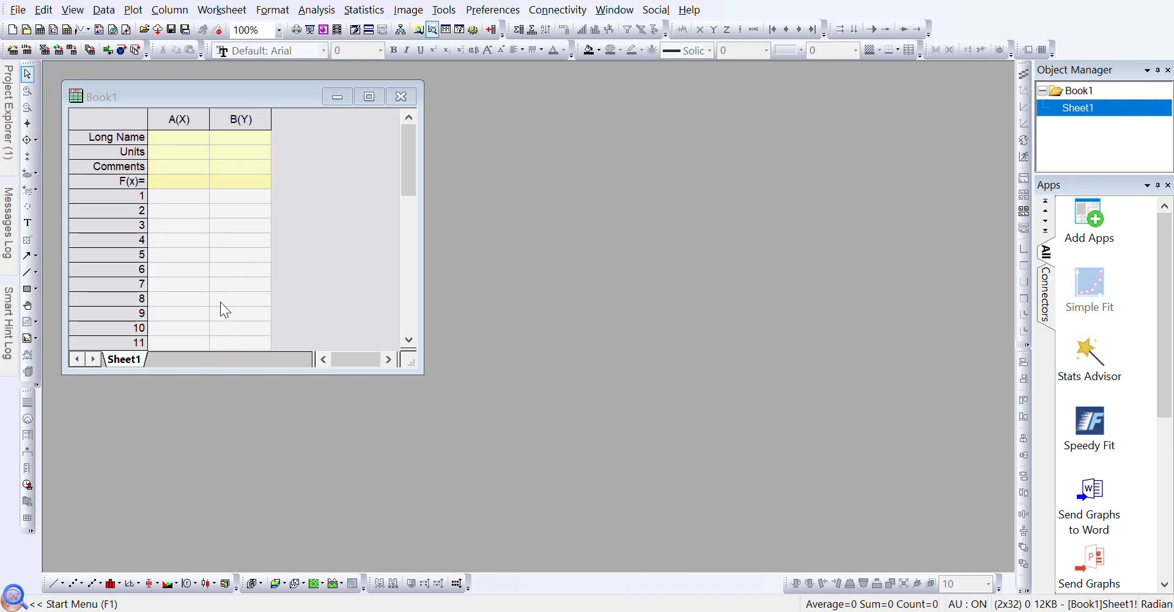
Import the S-1, S-2, S-3, S-4 and C-ZnO CSV files as workbooks and move the C-ZnO workbook clear of the others.
click(781, 306)
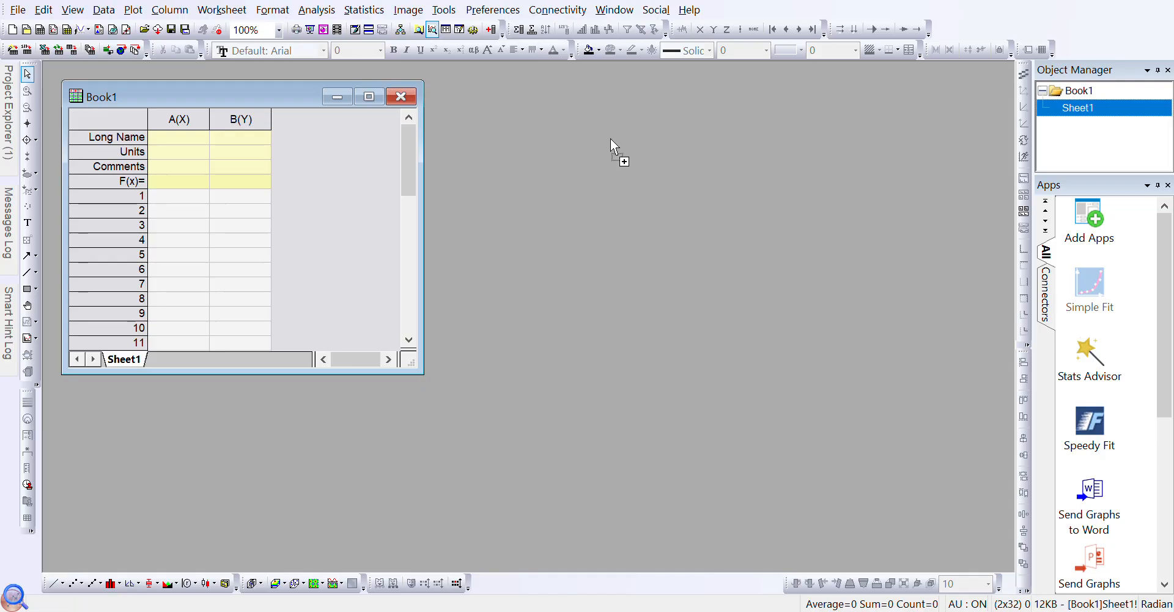
drag(539, 103, 538, 103)
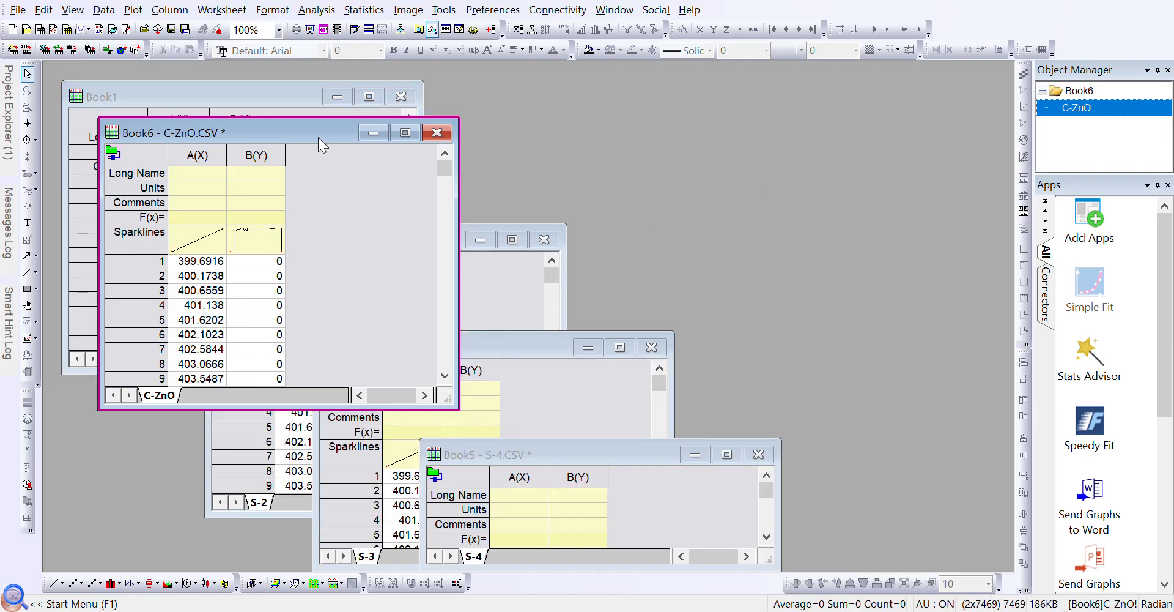
drag(296, 131, 746, 114)
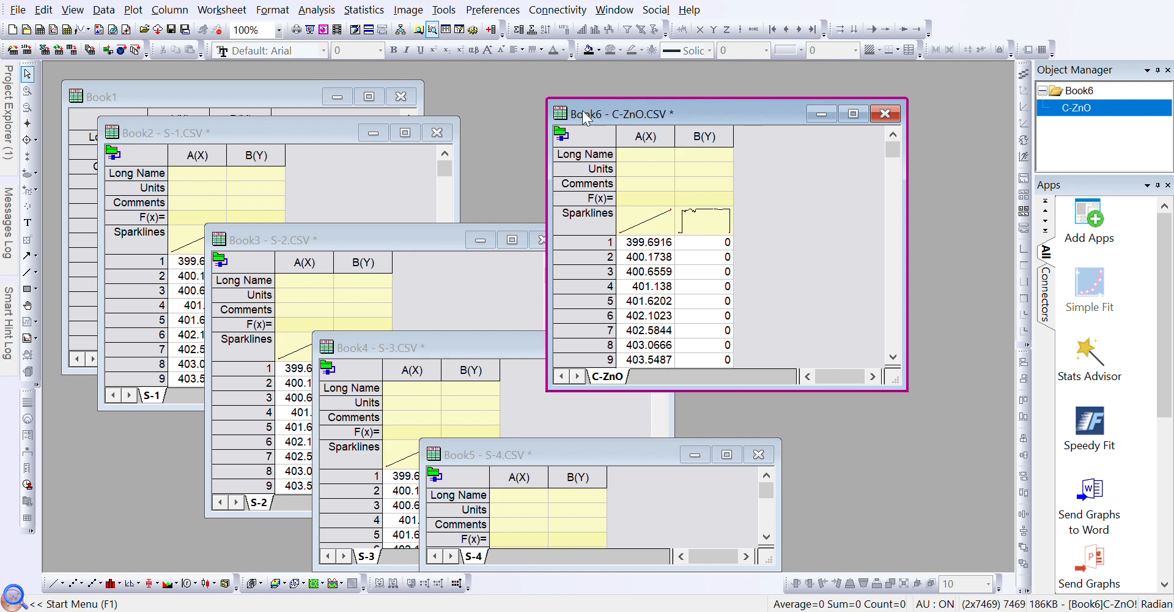
Add three new columns, C, D and E, to the end of the C-ZnO worksheet.
click(491, 29)
click(491, 29)
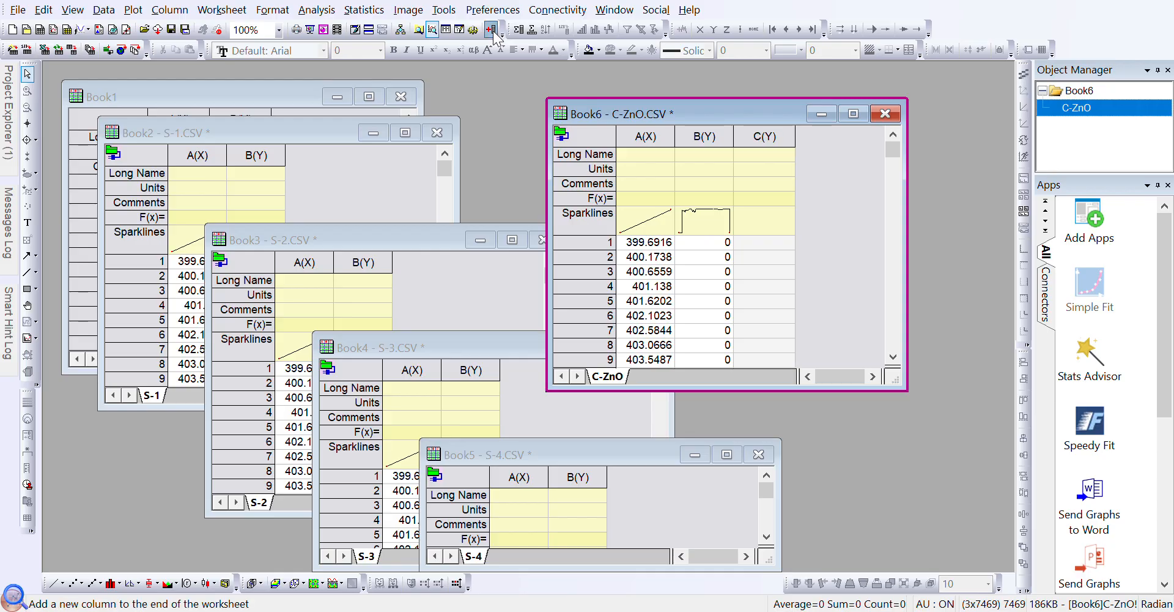
click(491, 29)
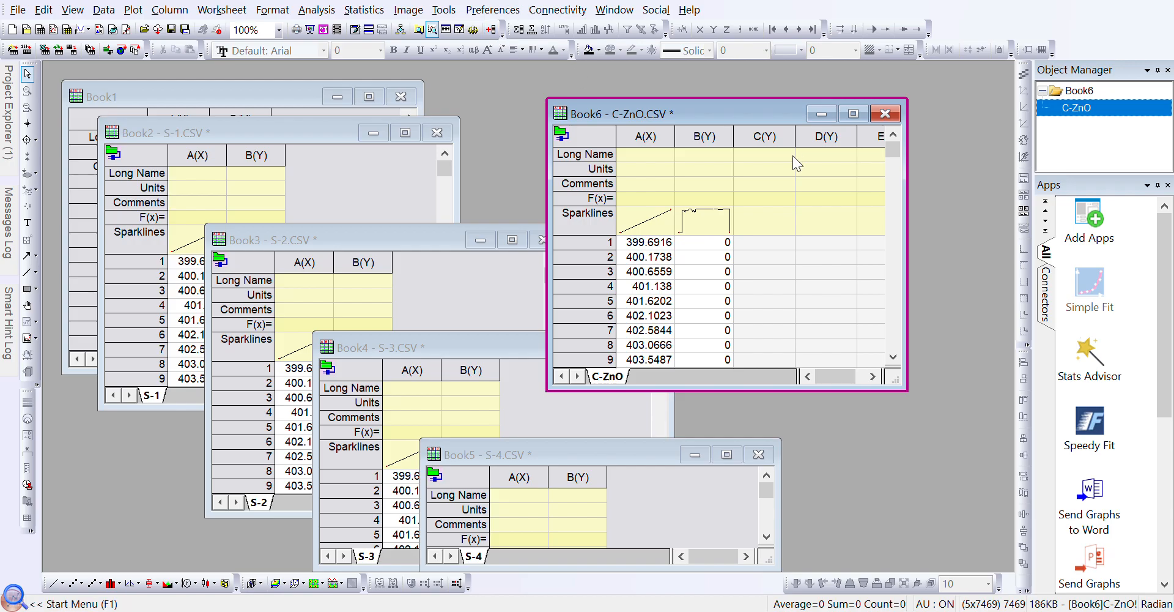
Enter the long names C-ZnO, S1 and S2 for columns B, C and D of the C-ZnO worksheet.
click(729, 146)
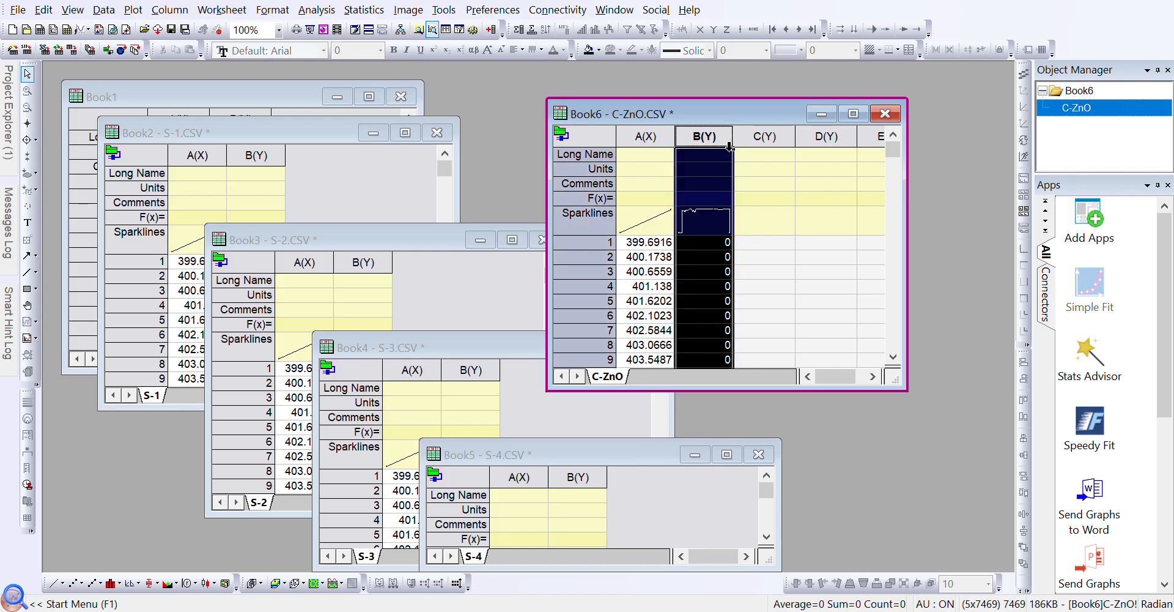
click(779, 147)
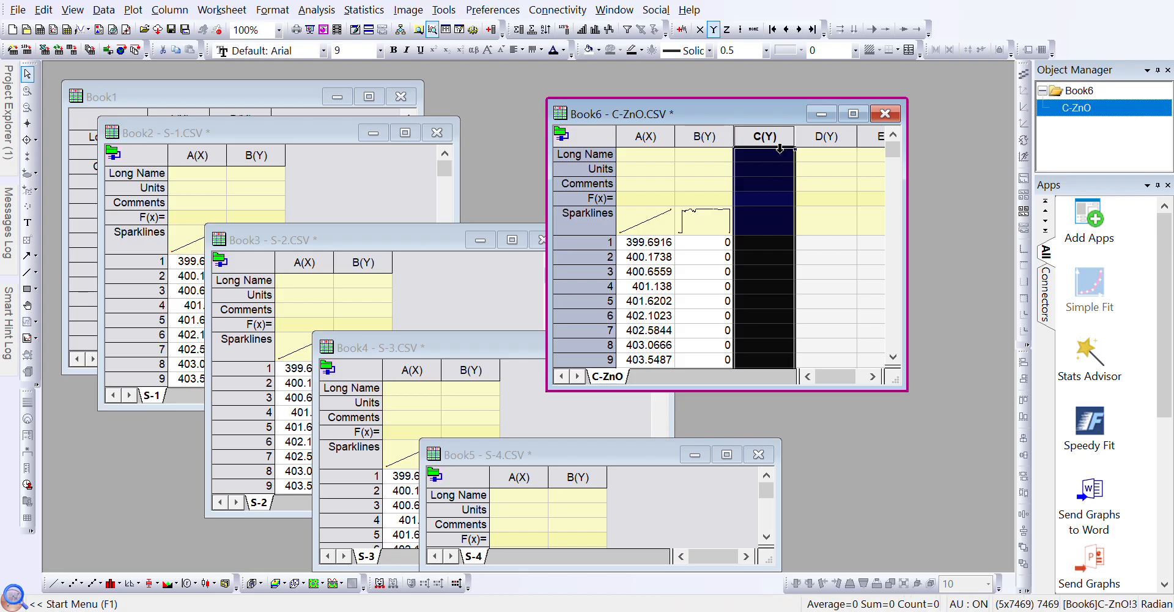
click(708, 146)
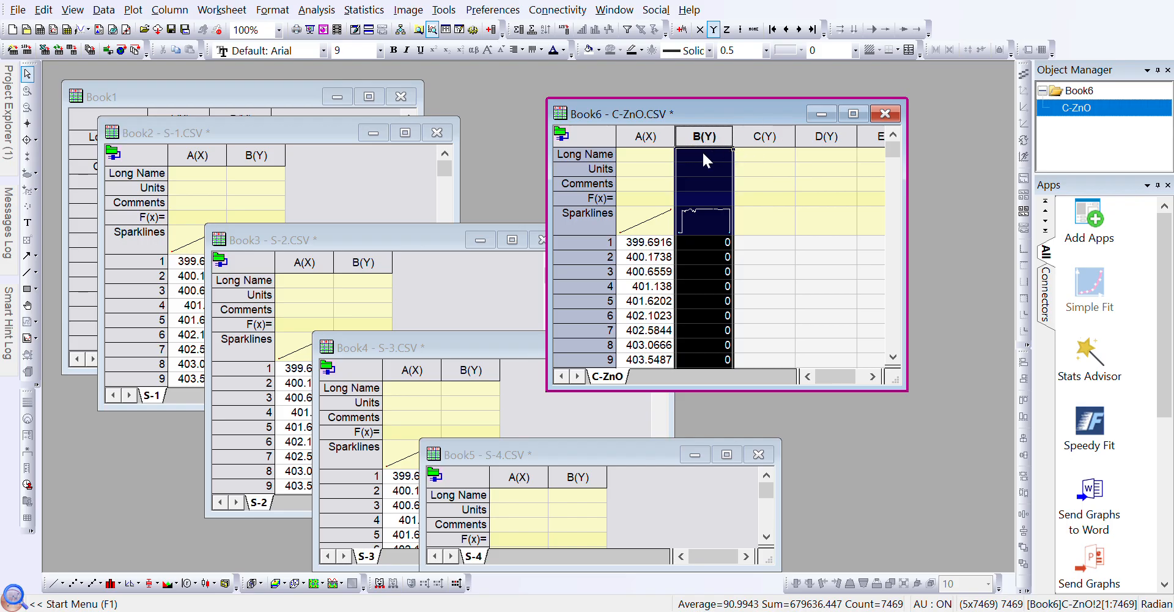
click(705, 155)
text(C-ZnO)
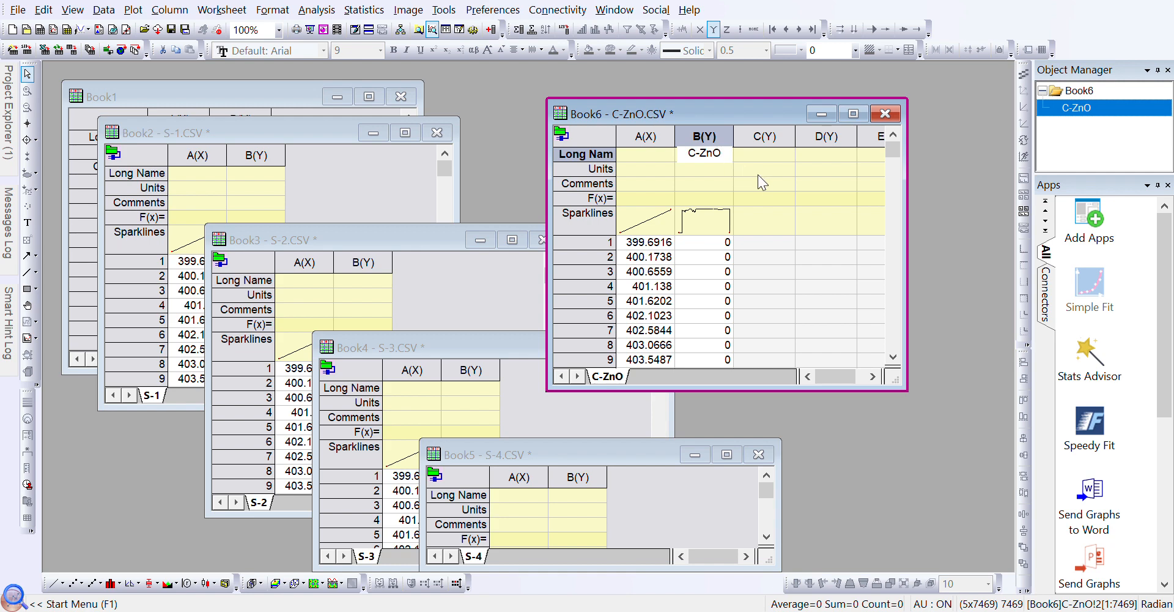
click(767, 160)
text(S1)
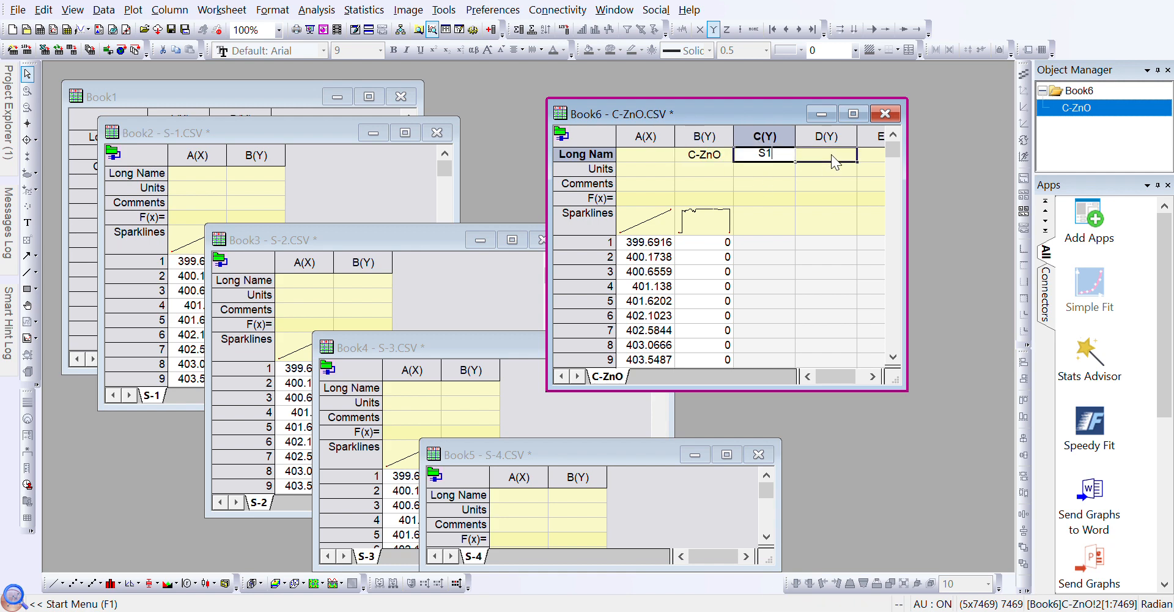
click(832, 154)
text(S2)
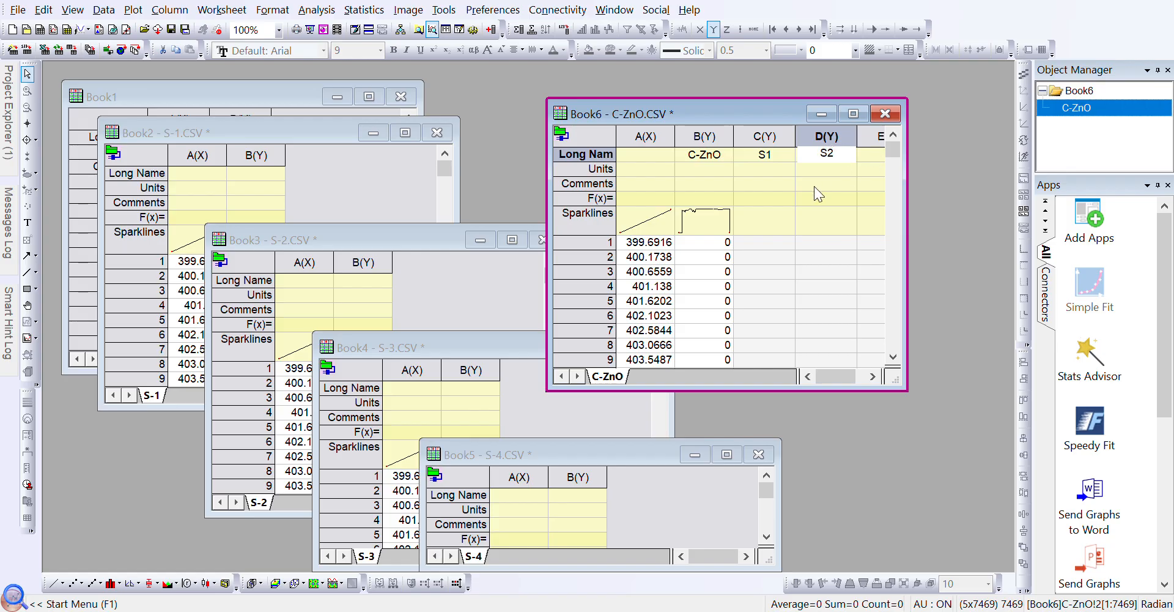
Set the long name of column E in the C-ZnO worksheet to S3.
click(871, 156)
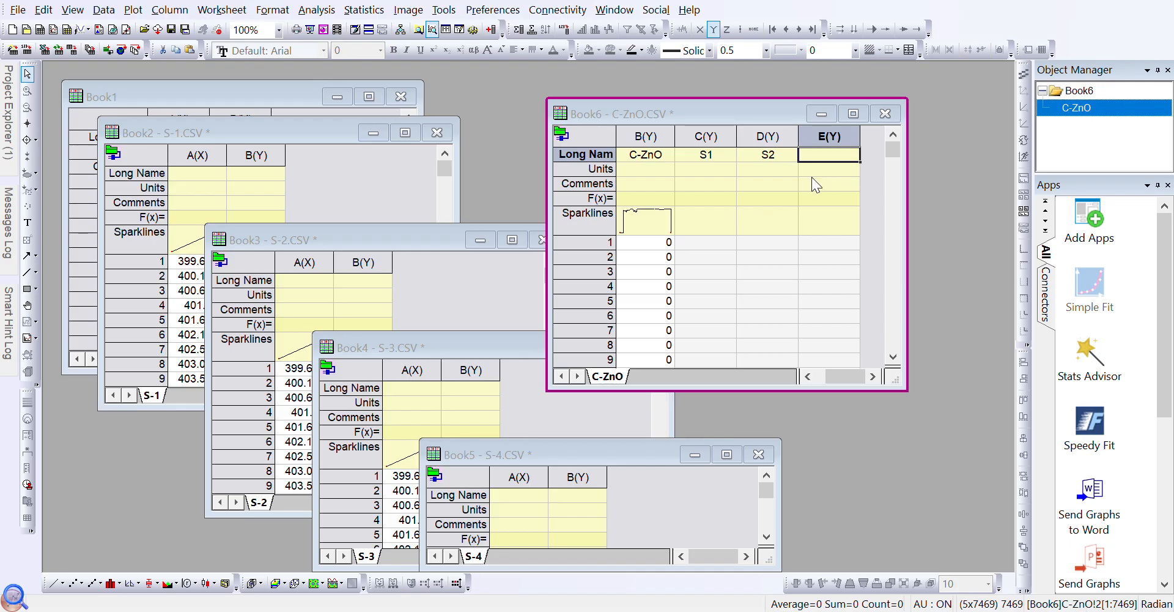
click(768, 120)
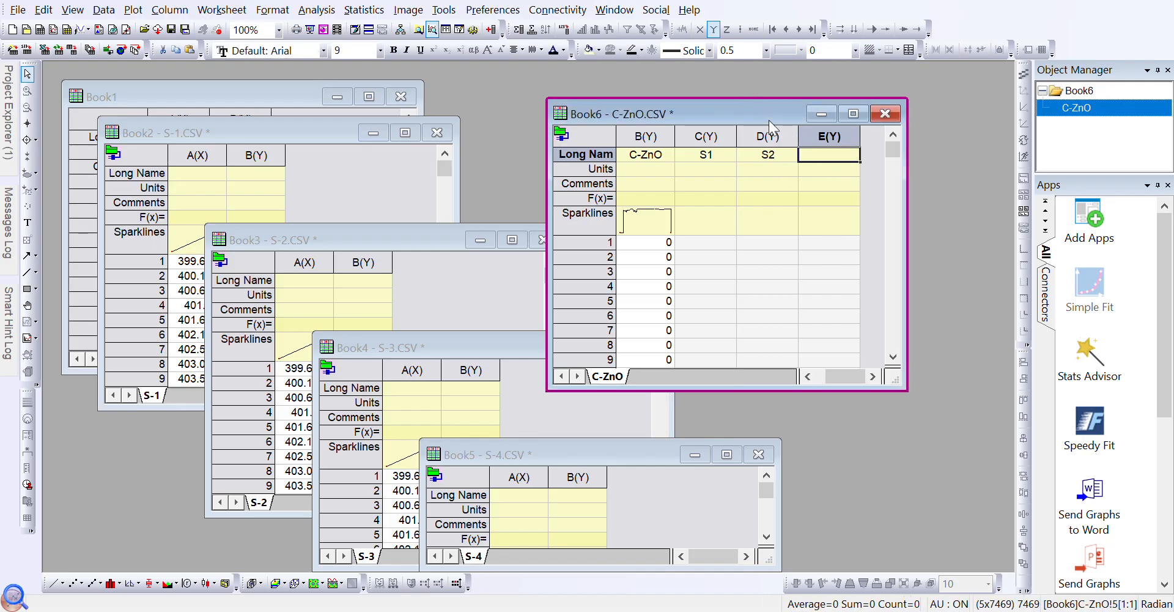
double_click(804, 155)
text(S3)
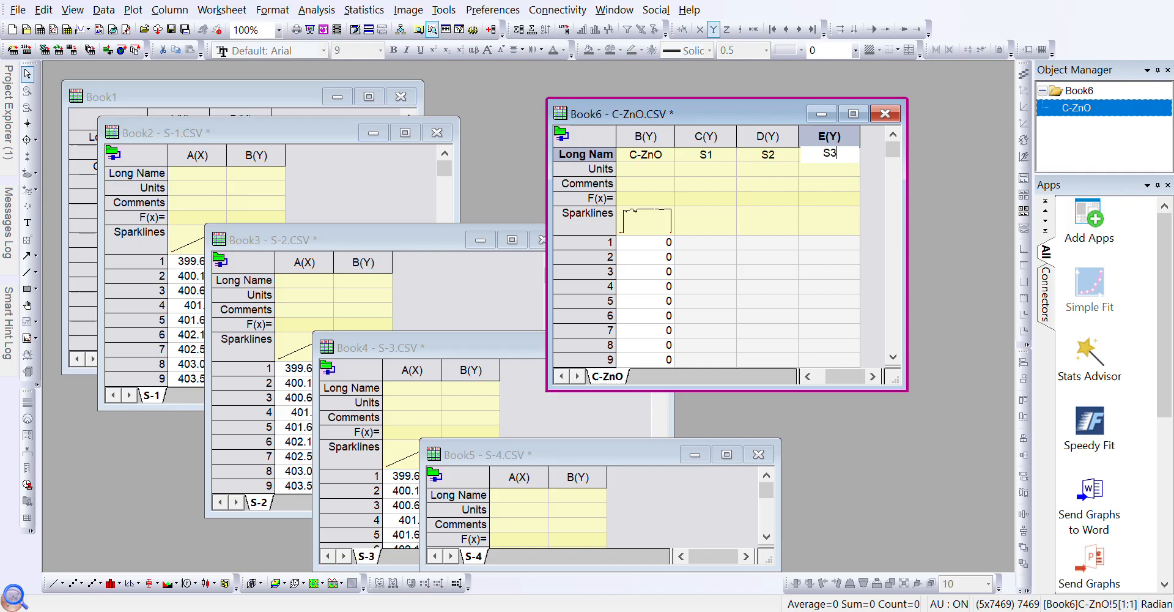
click(862, 161)
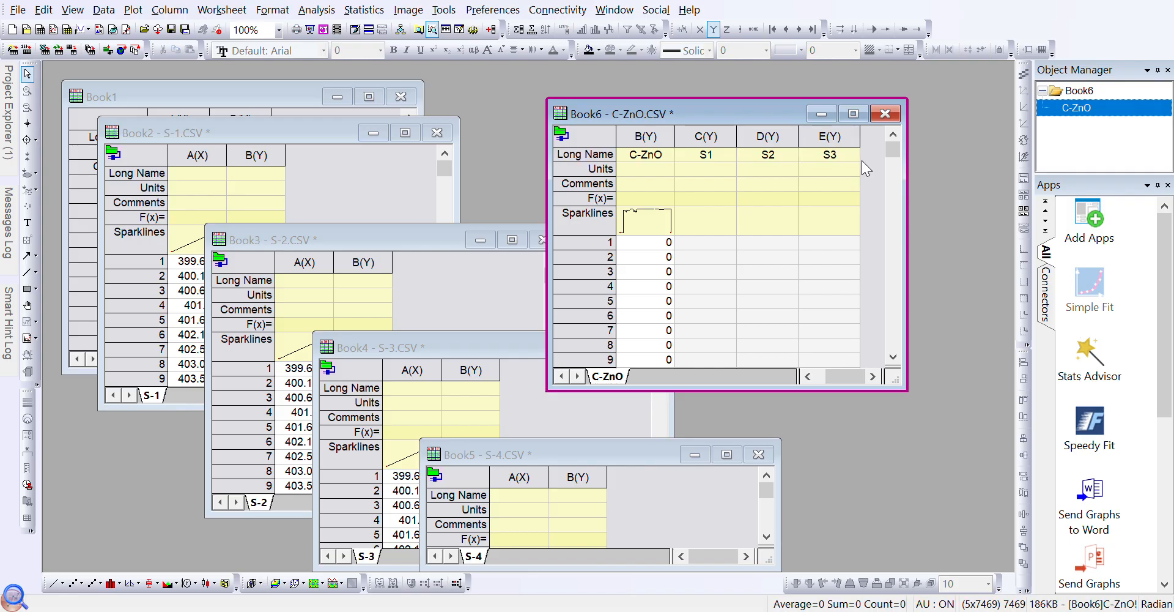
Add a column F to the C-ZnO worksheet and give it the long name S4.
click(492, 30)
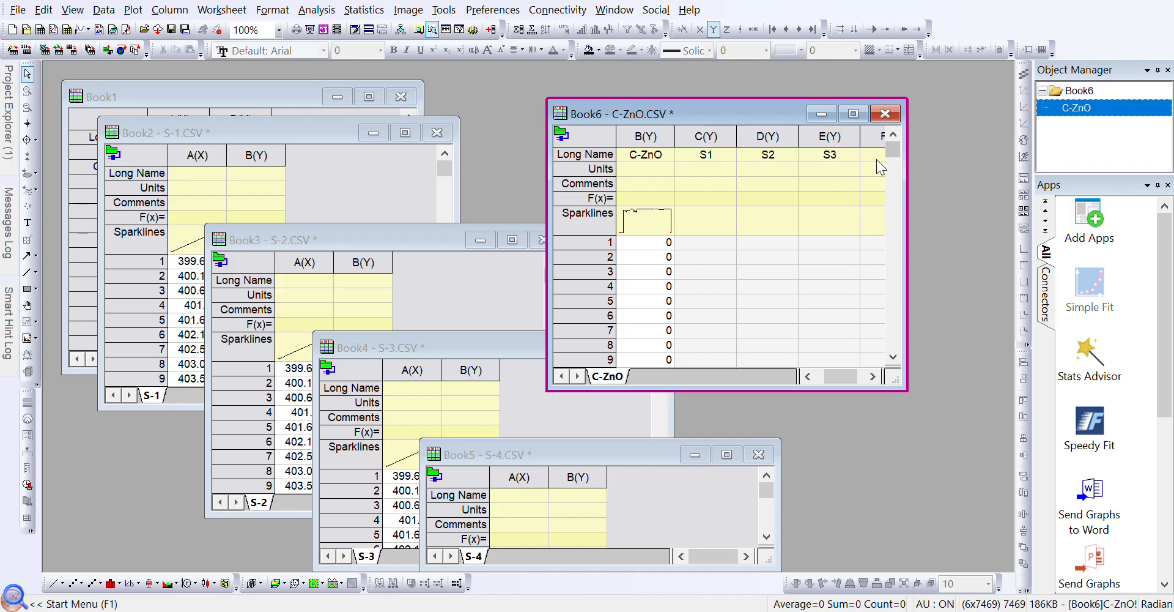
click(874, 155)
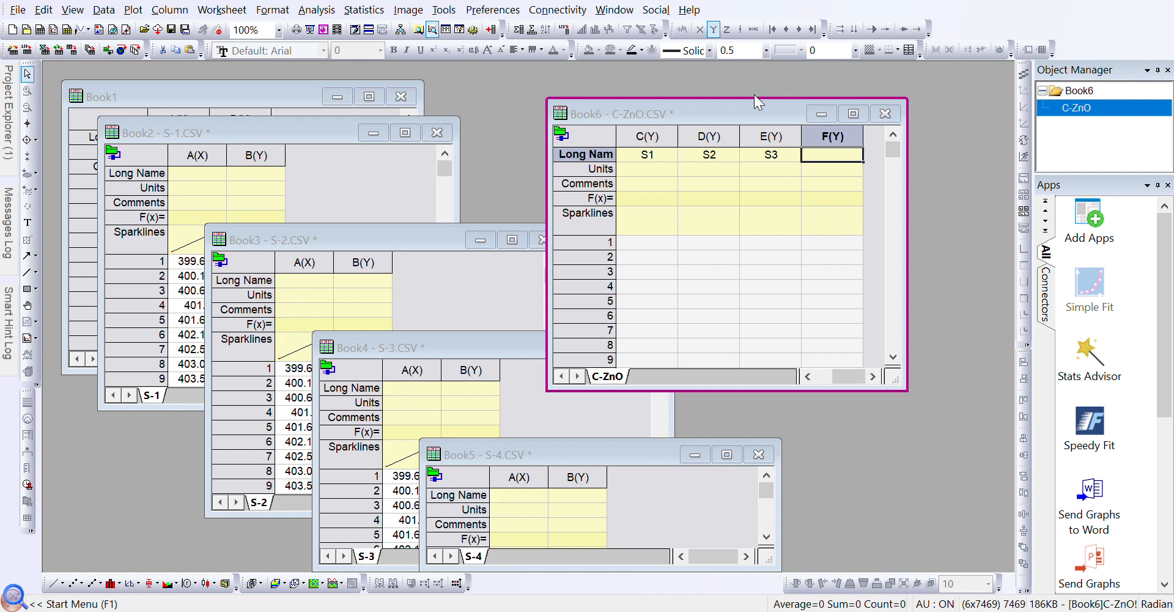
double_click(831, 154)
text(S4)
click(812, 204)
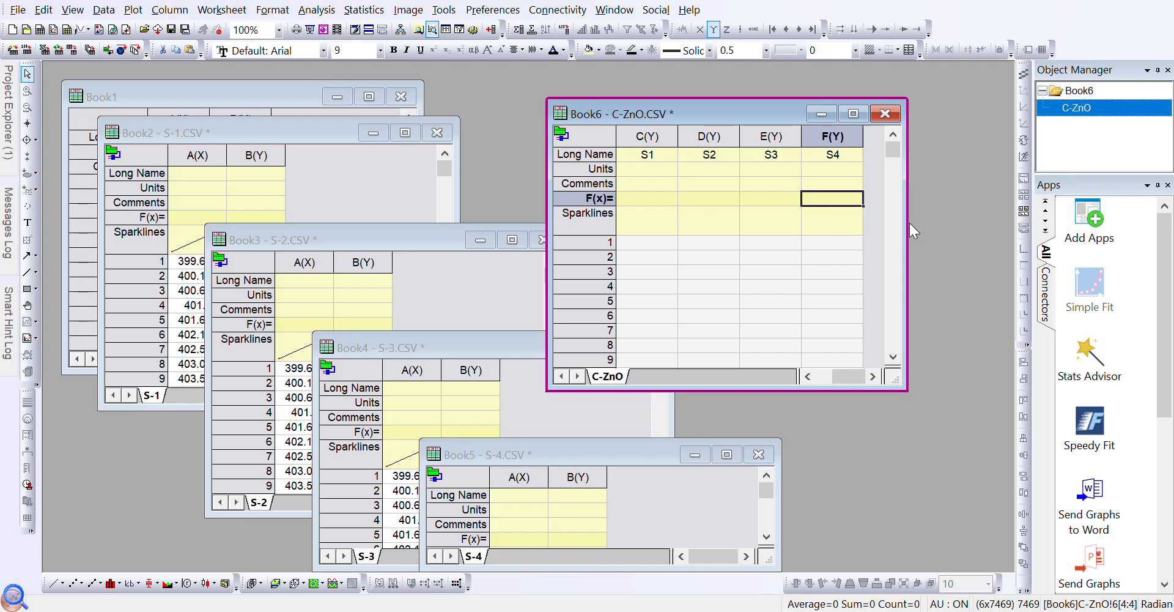
Widen the C-ZnO workbook window to fit all six columns and move it away from the S-1 workbook.
drag(556, 234, 354, 227)
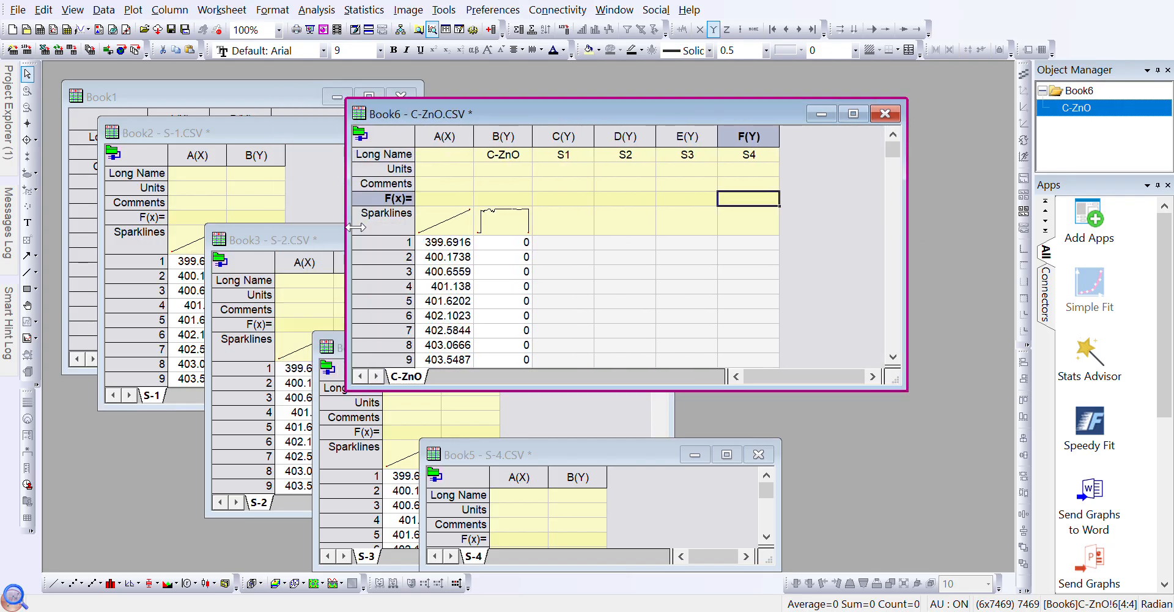
drag(610, 115, 717, 75)
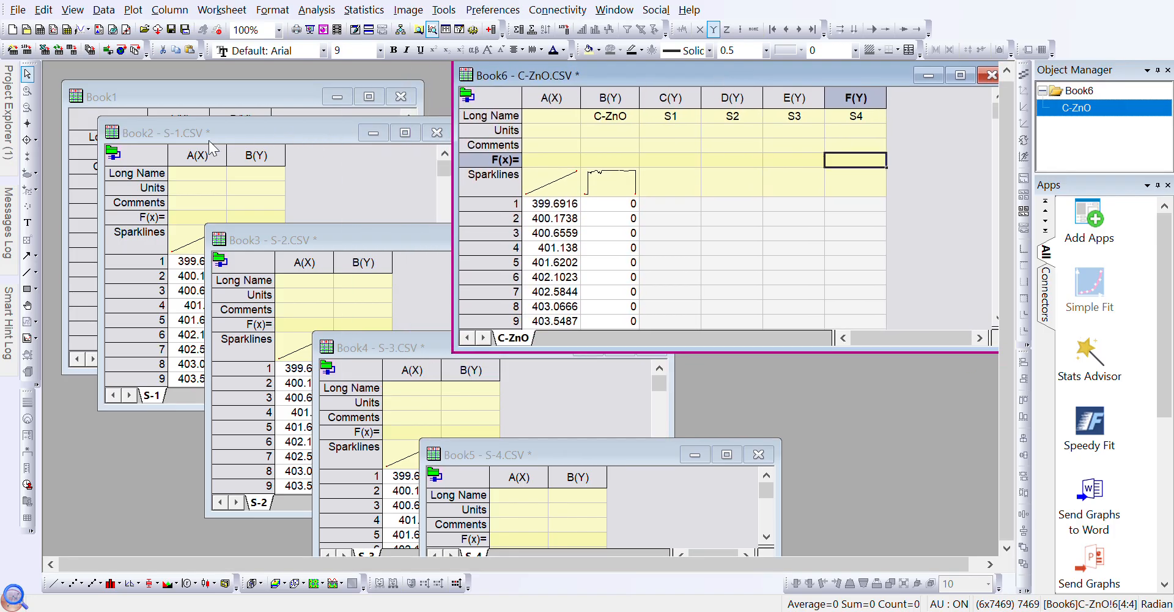
Copy the B(Y) column data of the S-1 workbook.
click(685, 110)
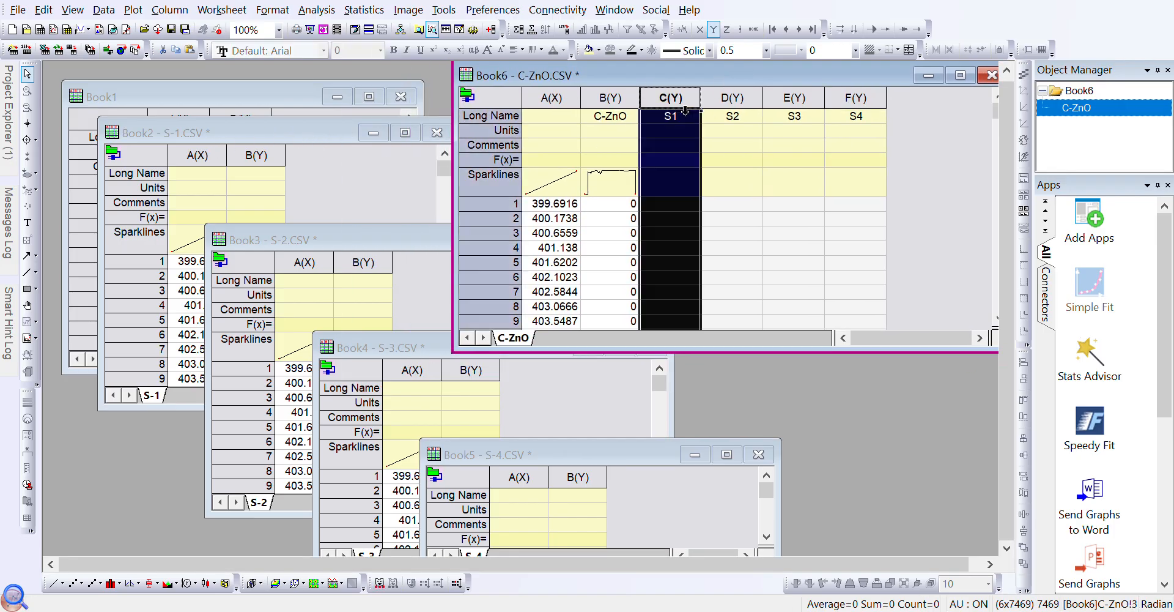
click(288, 127)
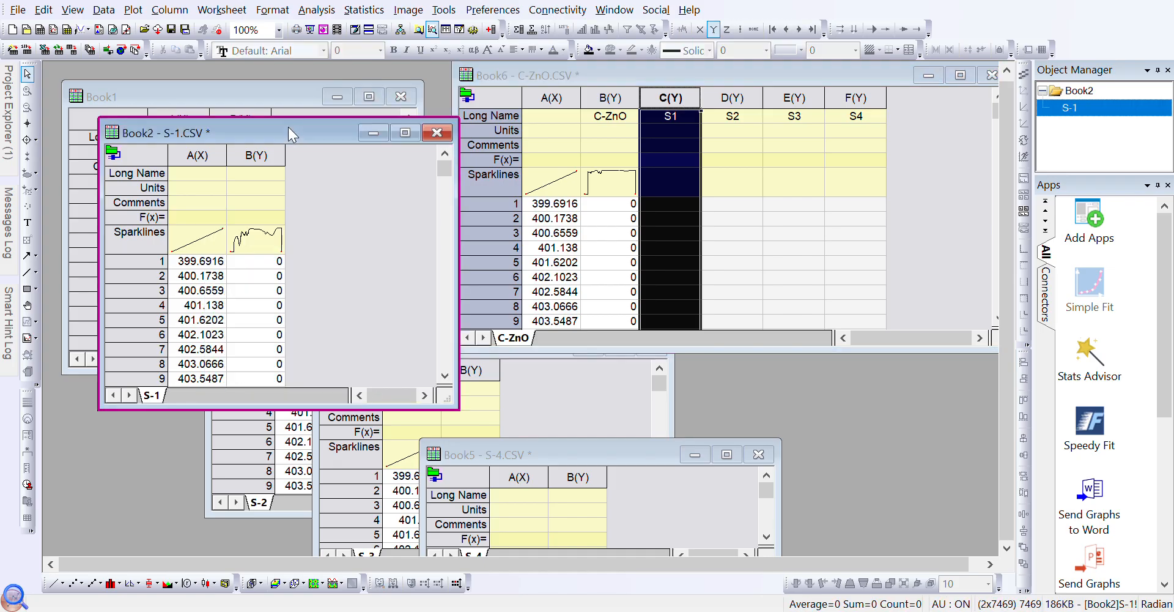
click(274, 164)
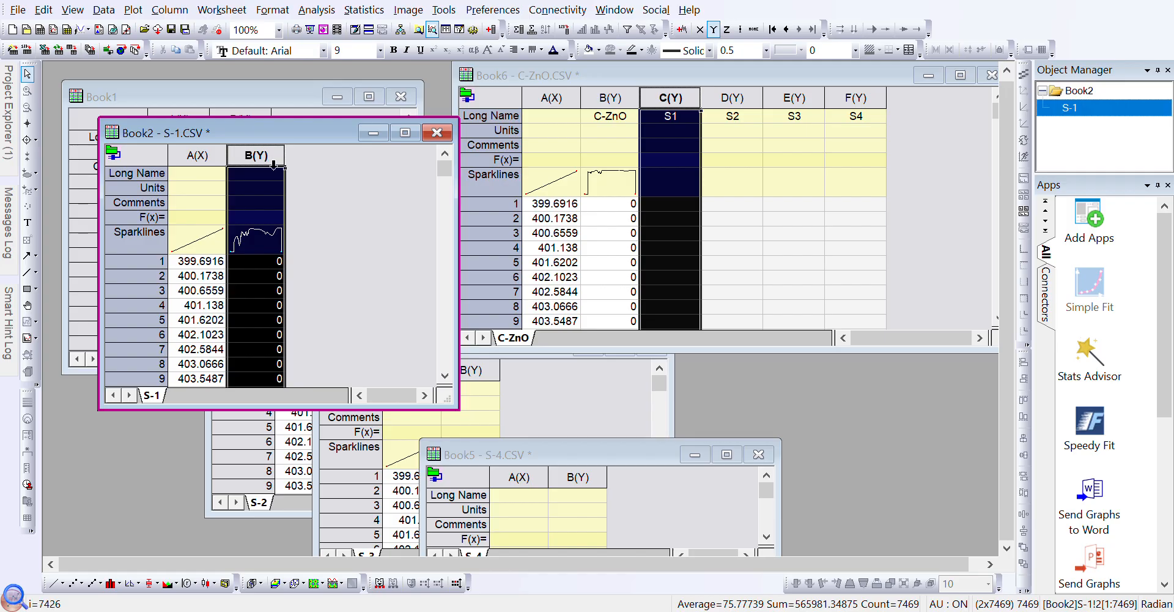
Try pasting the copied S-1 data into the S2 column of the C-ZnO worksheet and clear it again.
click(741, 99)
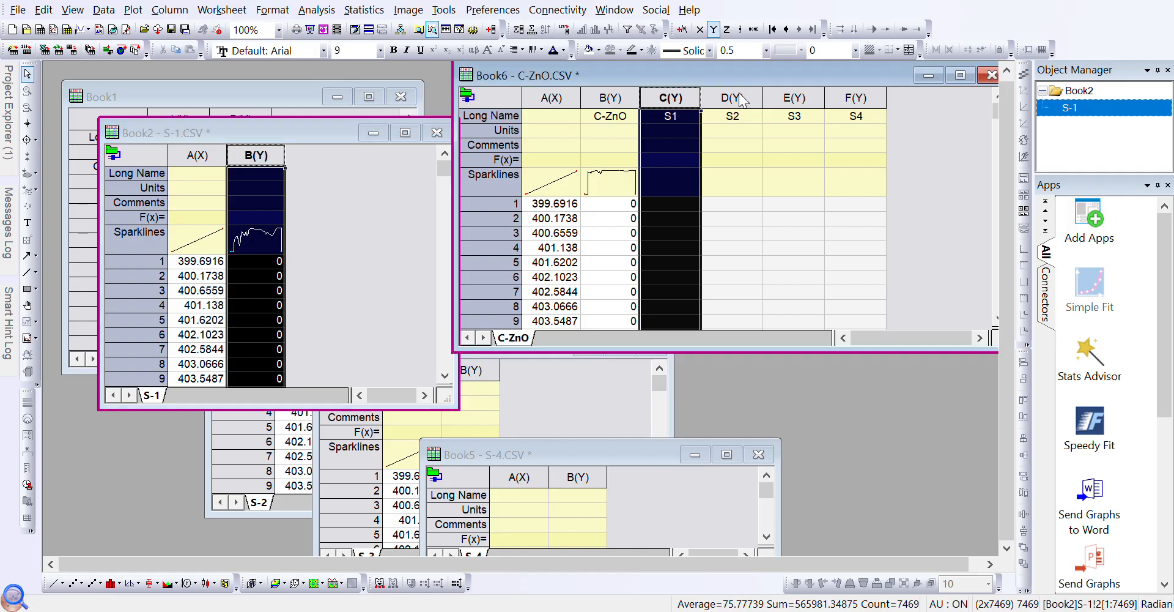
click(741, 100)
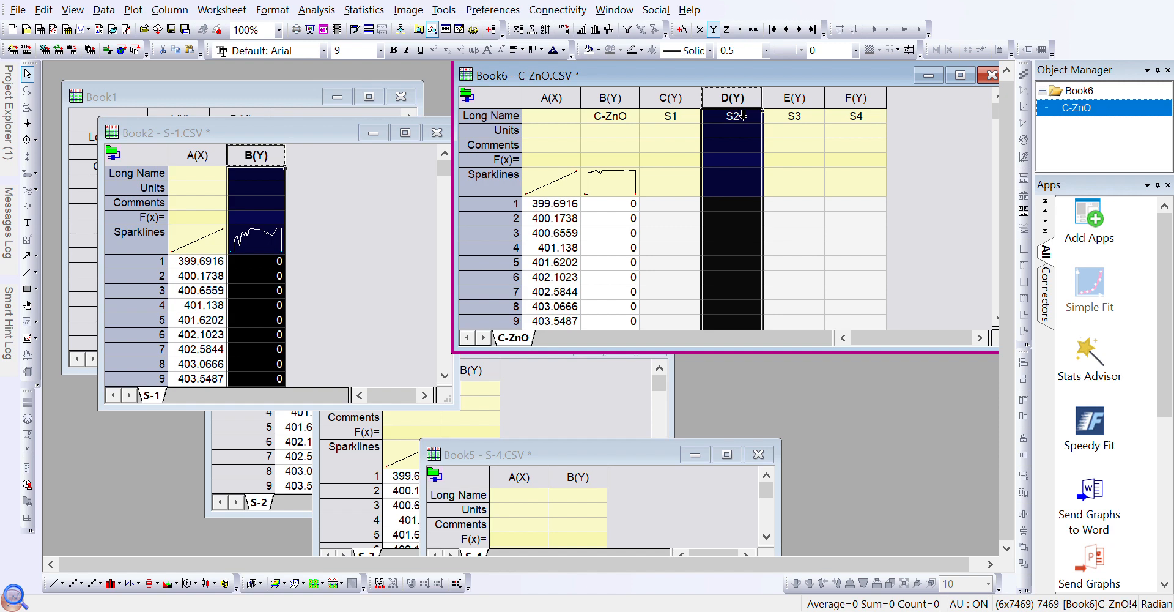
key(ctrl+v)
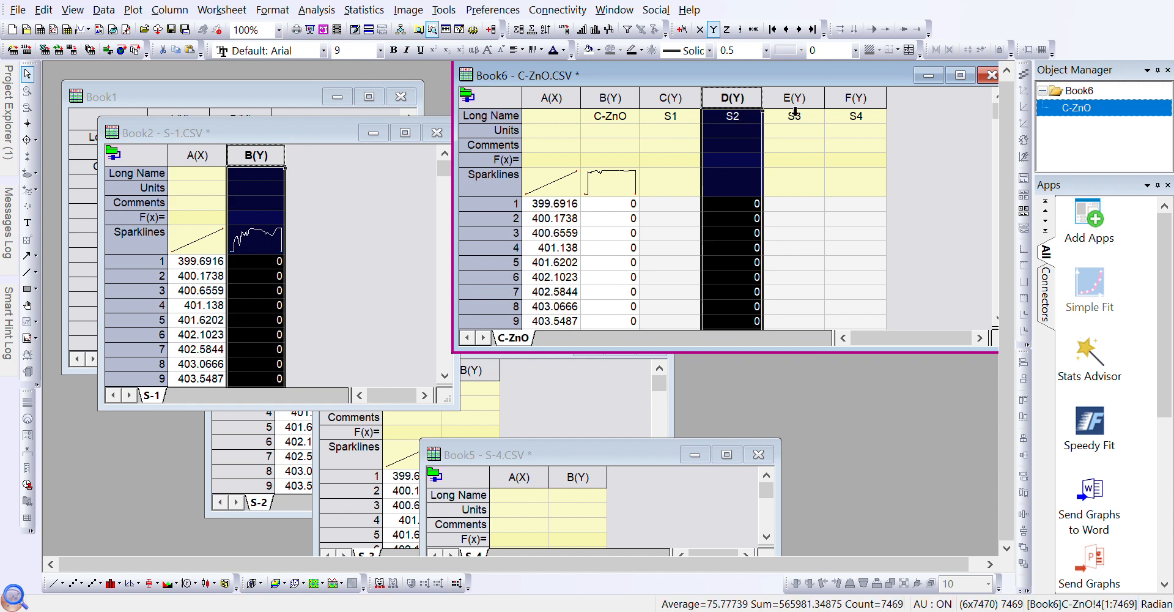
drag(745, 118, 696, 118)
key(Delete)
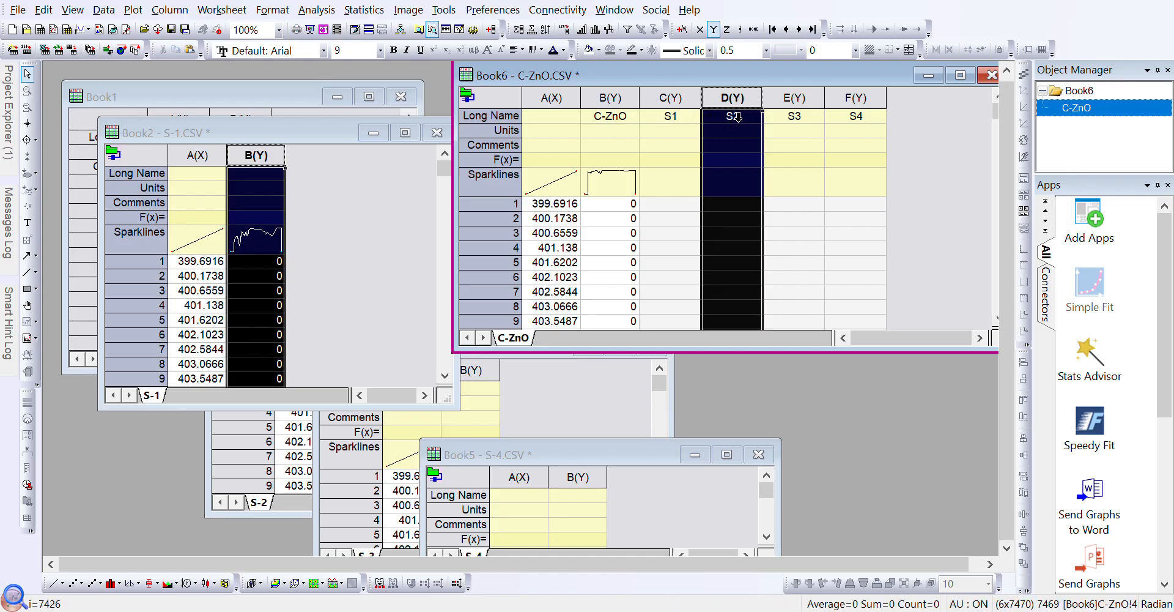
Paste the copied S-1 data into the S1 column of the C-ZnO worksheet and close the S-1 workbook.
click(672, 114)
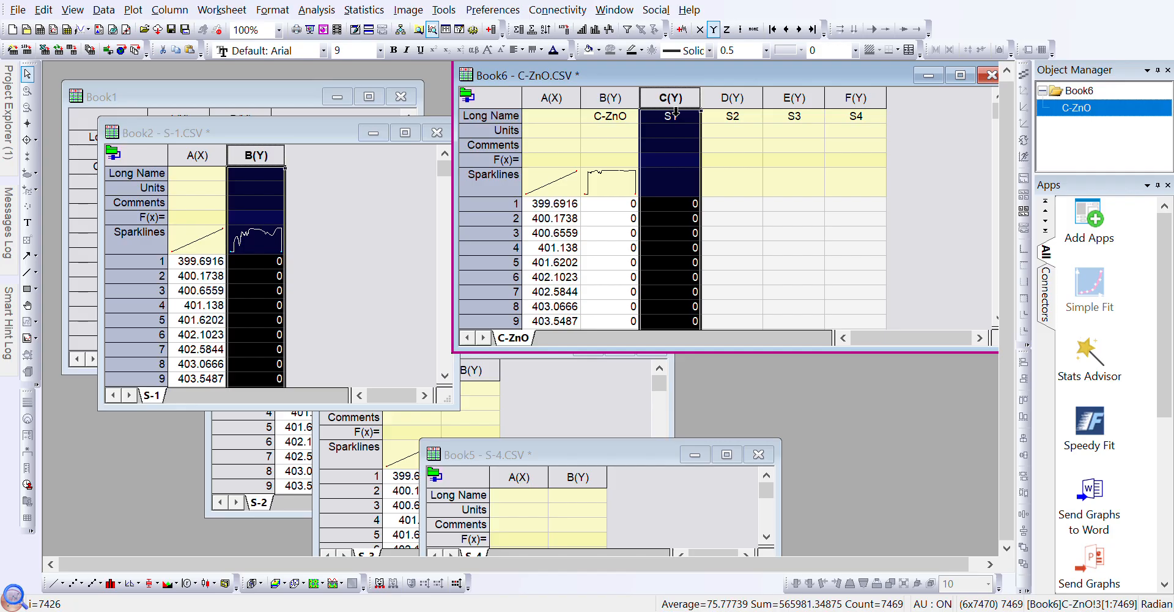
click(438, 137)
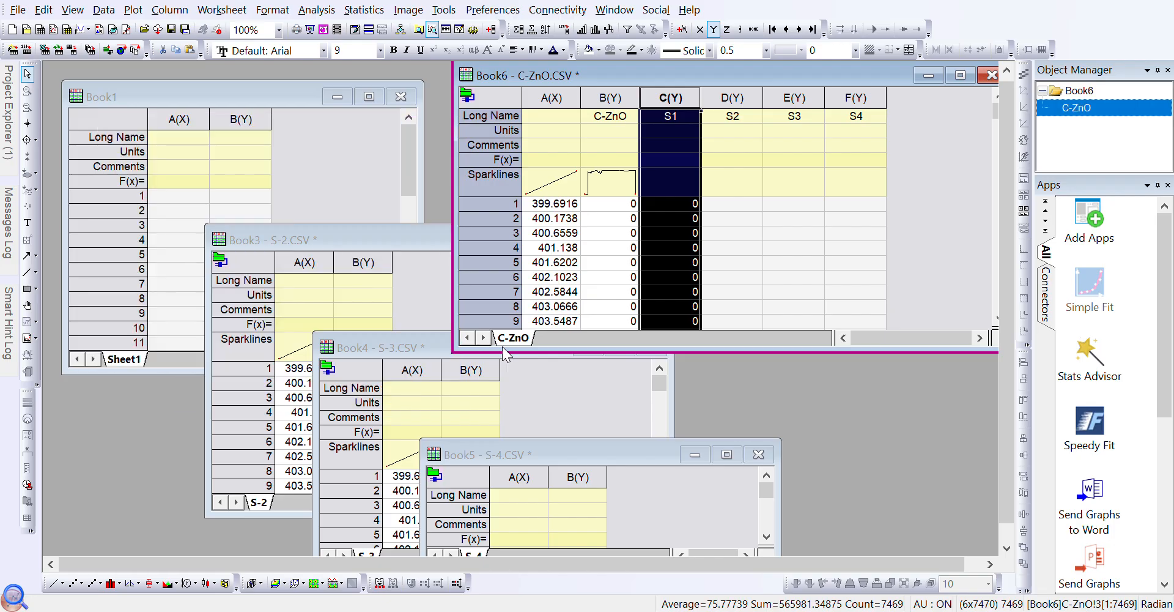
Move the S-2 workbook clear of the C-ZnO workbook and copy its B(Y) column data.
drag(408, 229, 251, 145)
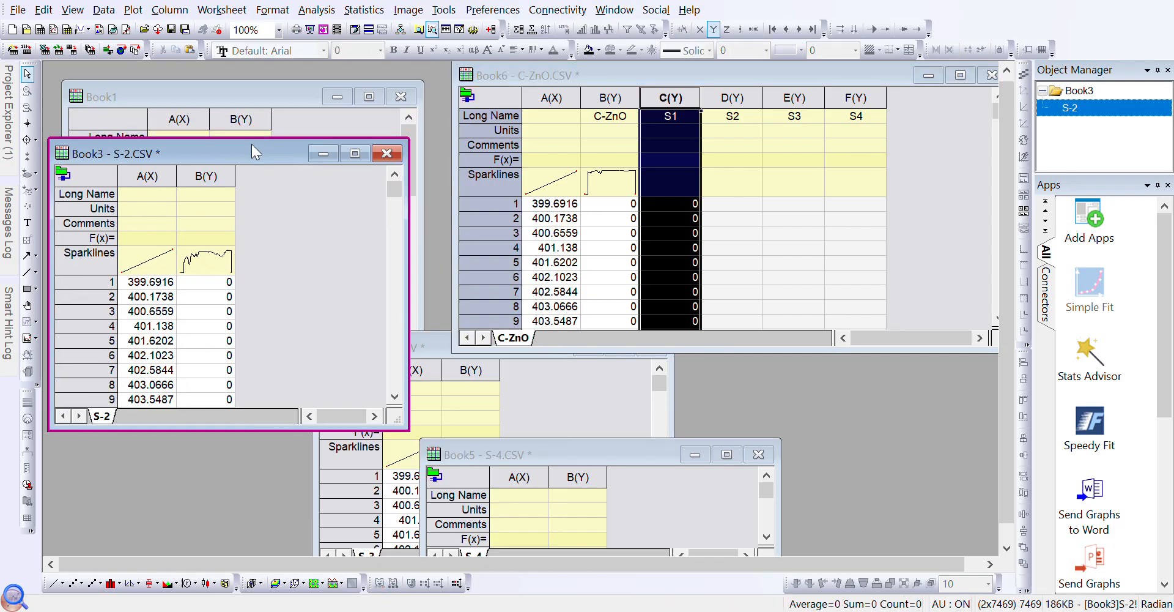
click(738, 101)
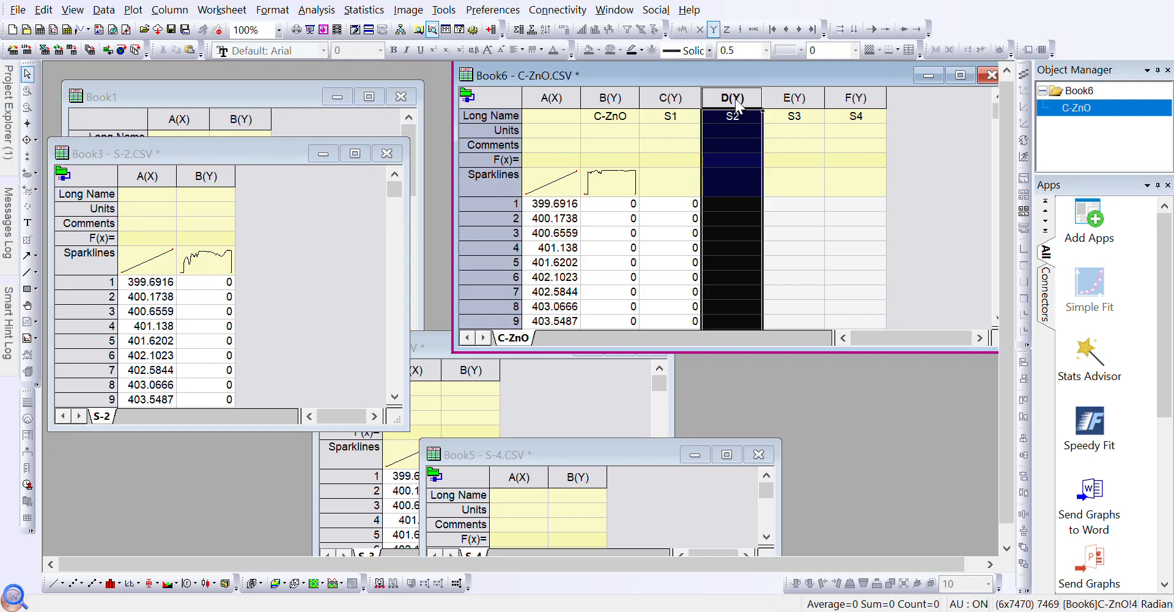
click(203, 154)
click(225, 191)
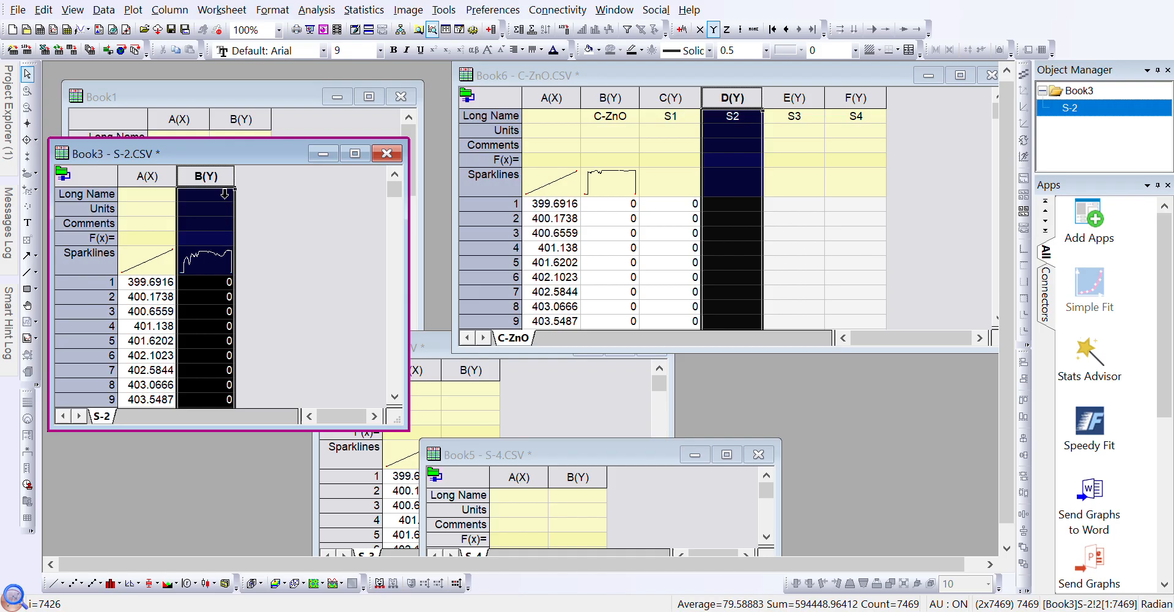
Paste the copied S-2 data into the S2 column of the C-ZnO worksheet and close the S-2 workbook.
click(740, 95)
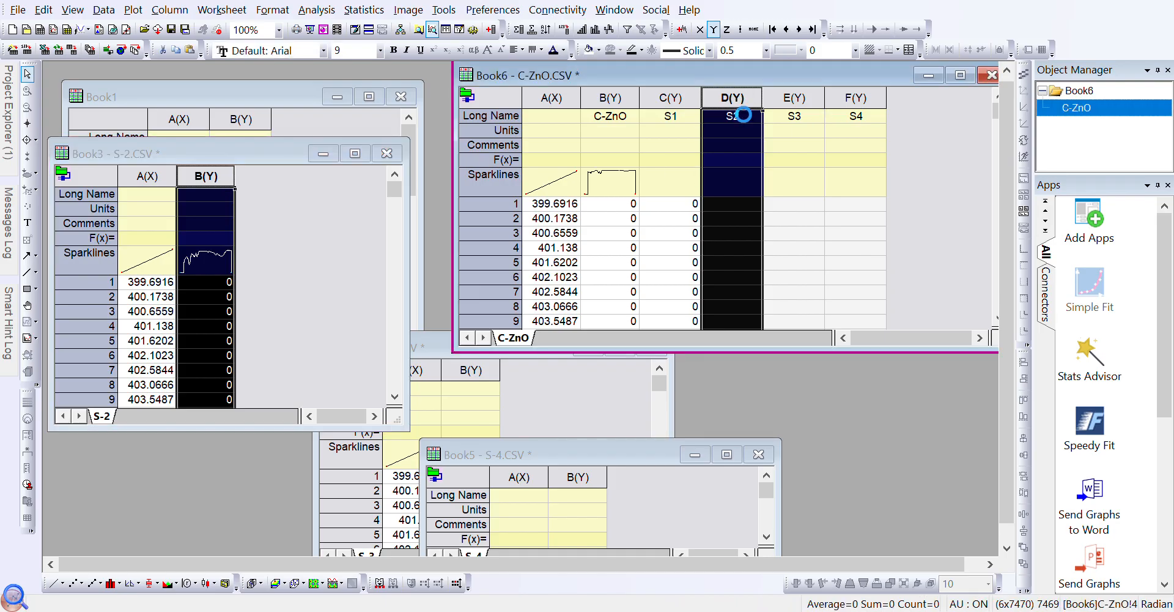
click(808, 97)
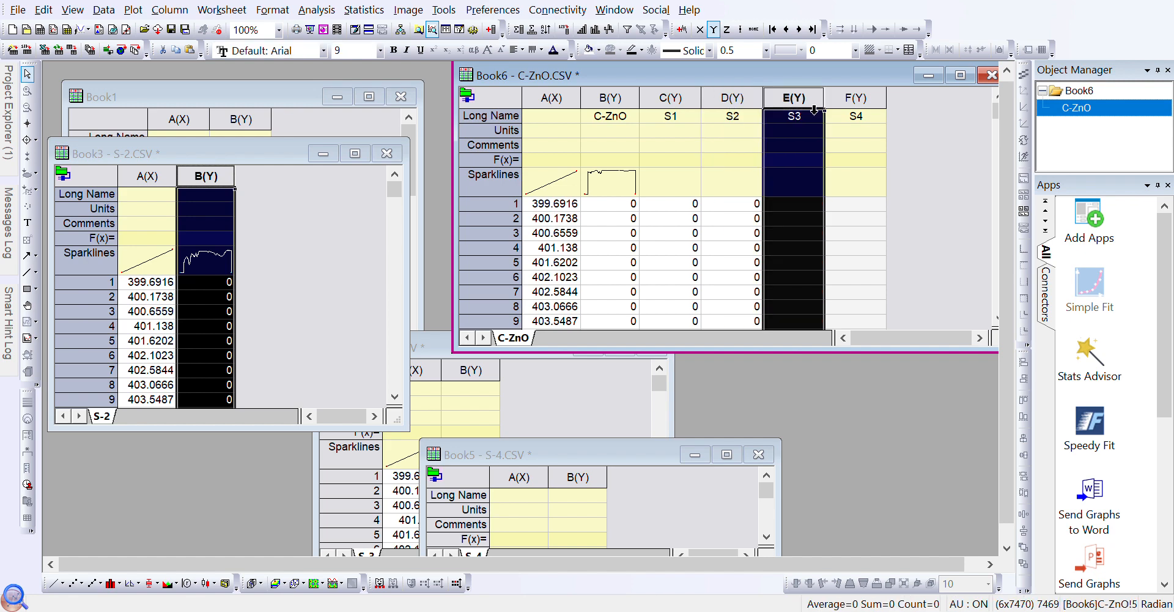
click(390, 153)
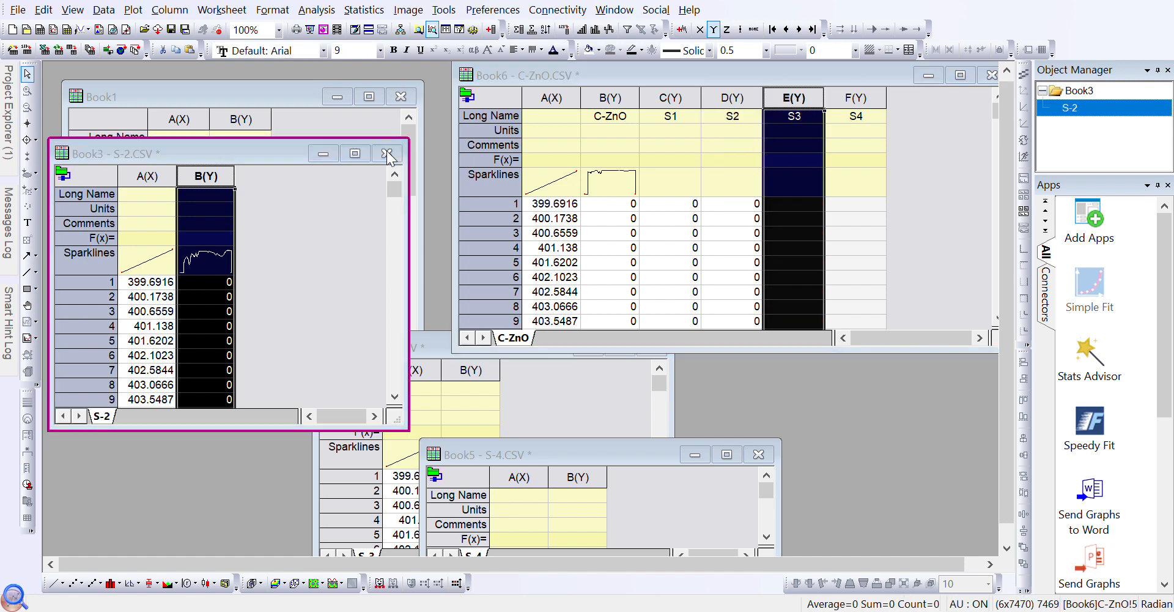
click(493, 350)
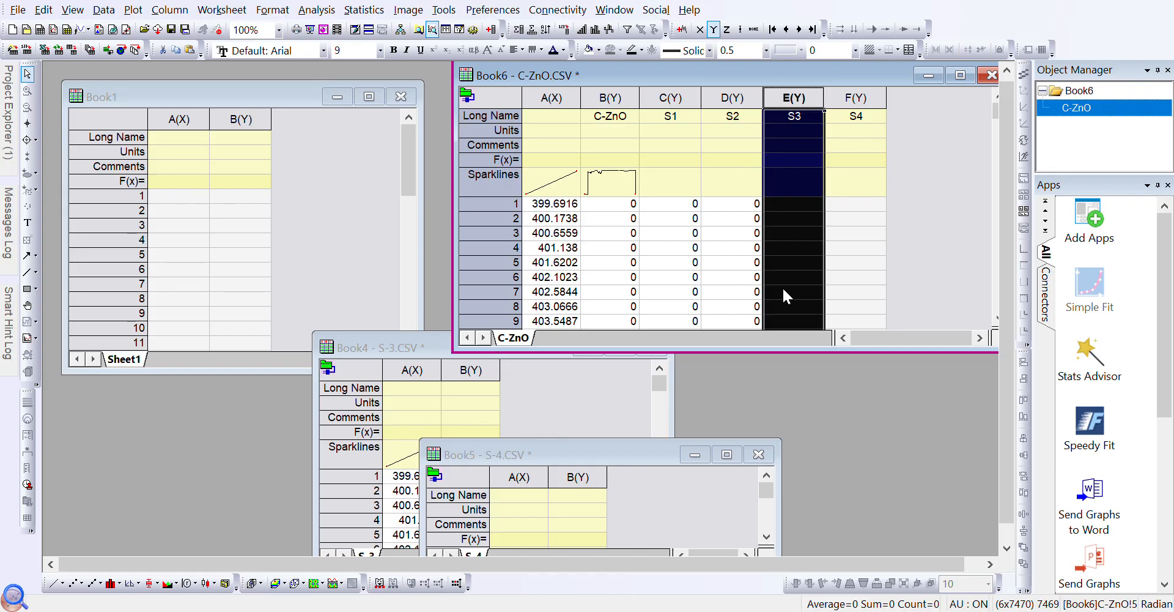
Bring the S-3 workbook forward beside the C-ZnO workbook and copy its B(Y) column data.
click(421, 347)
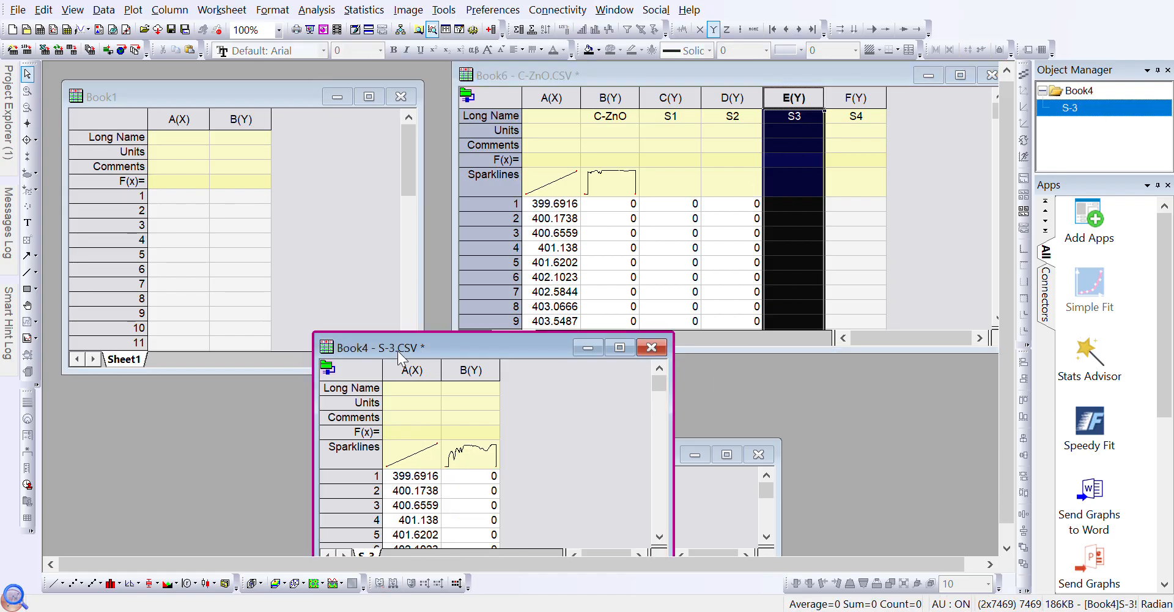
drag(422, 346, 233, 166)
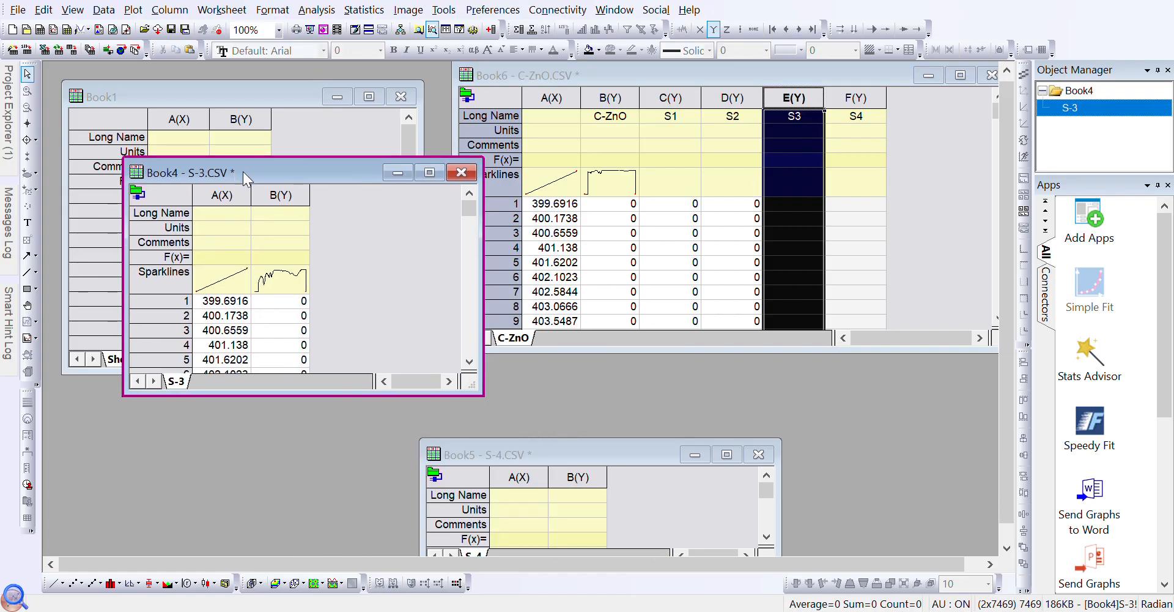
click(296, 212)
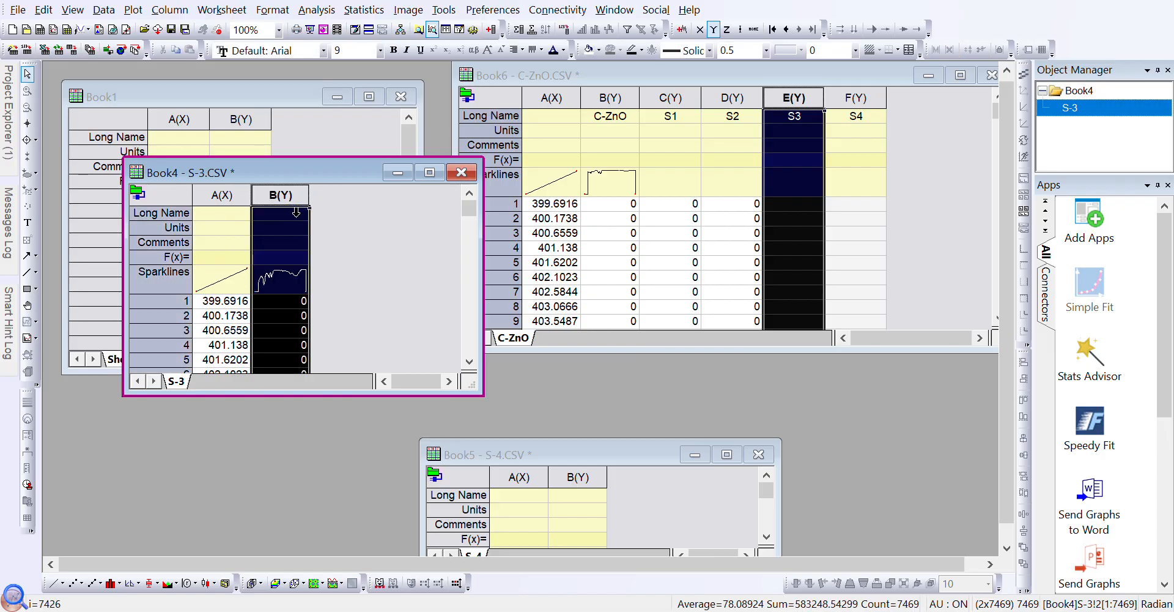
Paste the copied S-3 data into the S3 column of the C-ZnO worksheet and close the S-3 workbook.
click(802, 102)
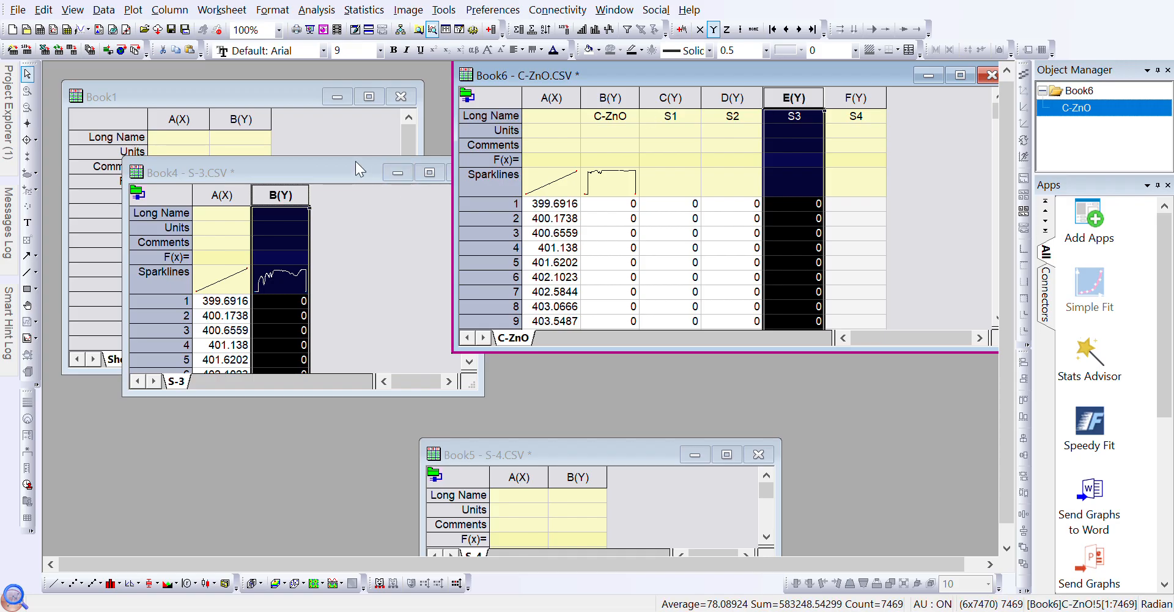
drag(354, 161, 240, 182)
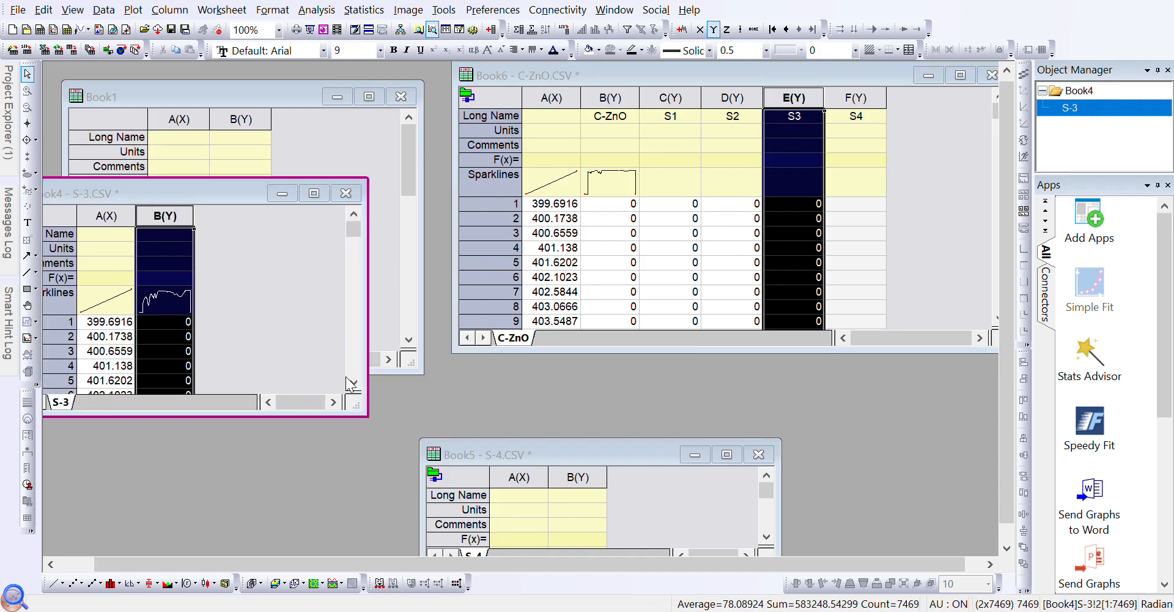
click(475, 350)
Move and enlarge the S-4 workbook so its data rows show, and copy its B(Y) column data.
drag(613, 455, 332, 280)
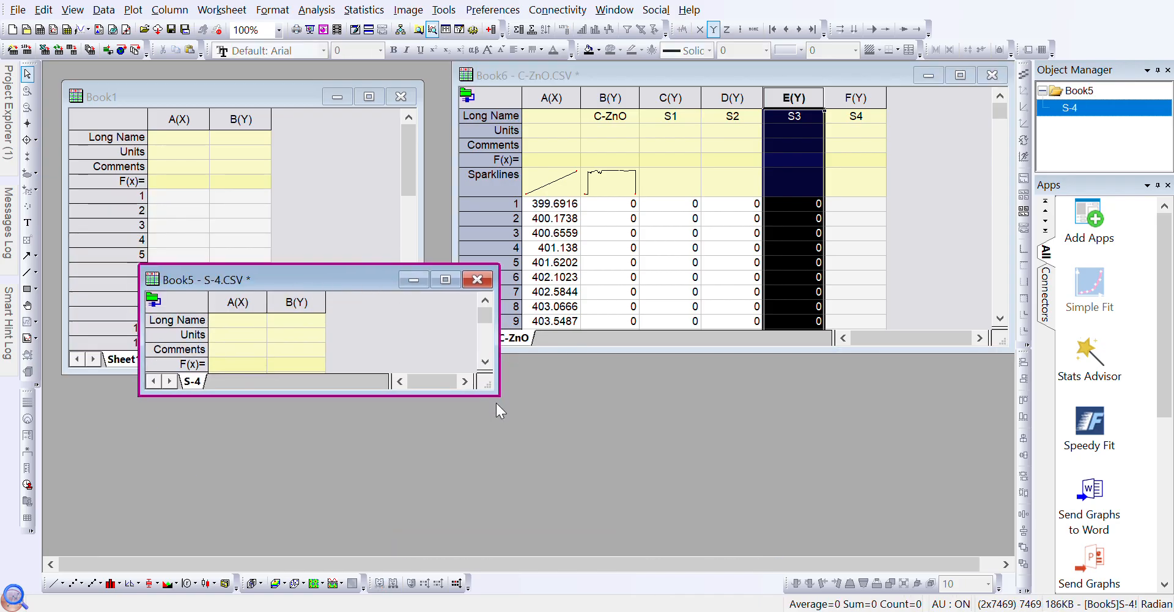
drag(504, 403, 731, 513)
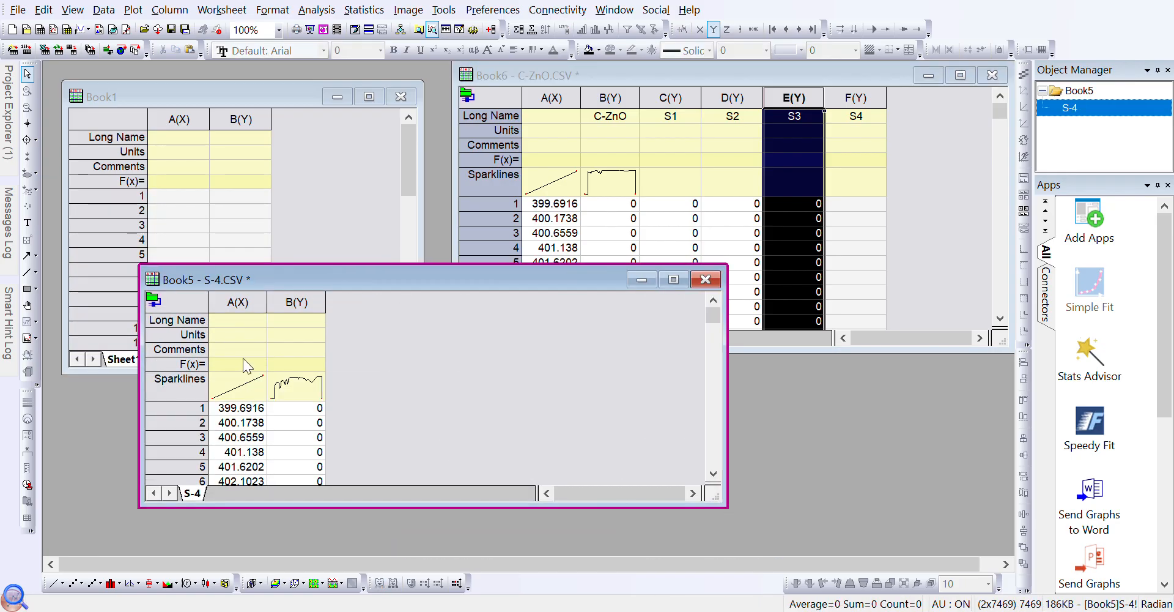
click(319, 301)
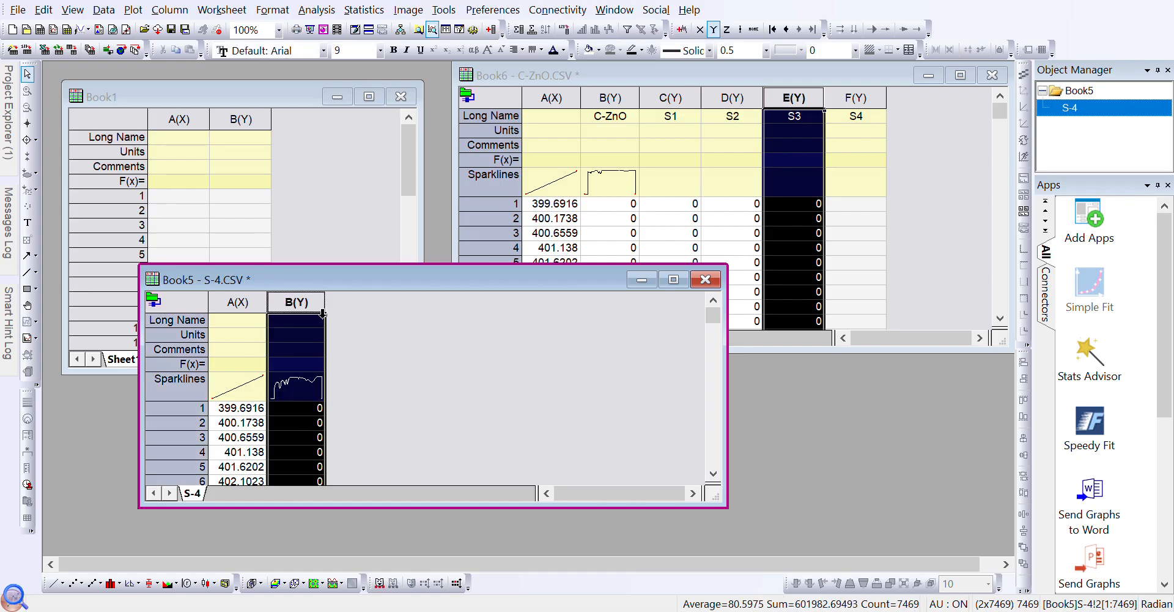
Paste the copied S-4 data into the S4 column of the C-ZnO worksheet and close the S-4 workbook.
click(855, 99)
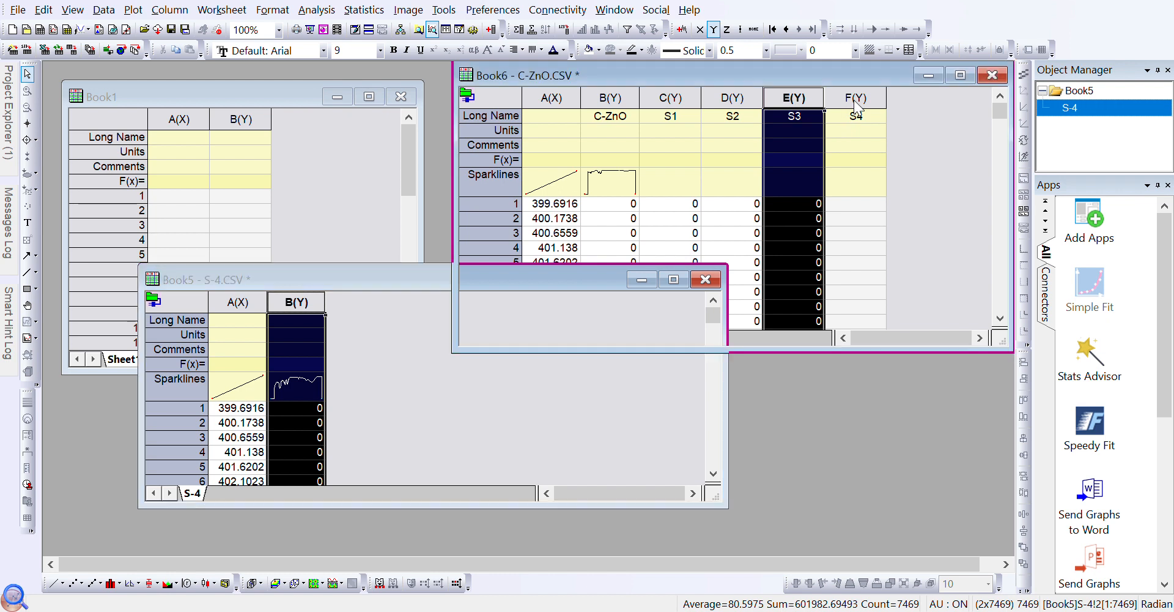
key(ctrl+v)
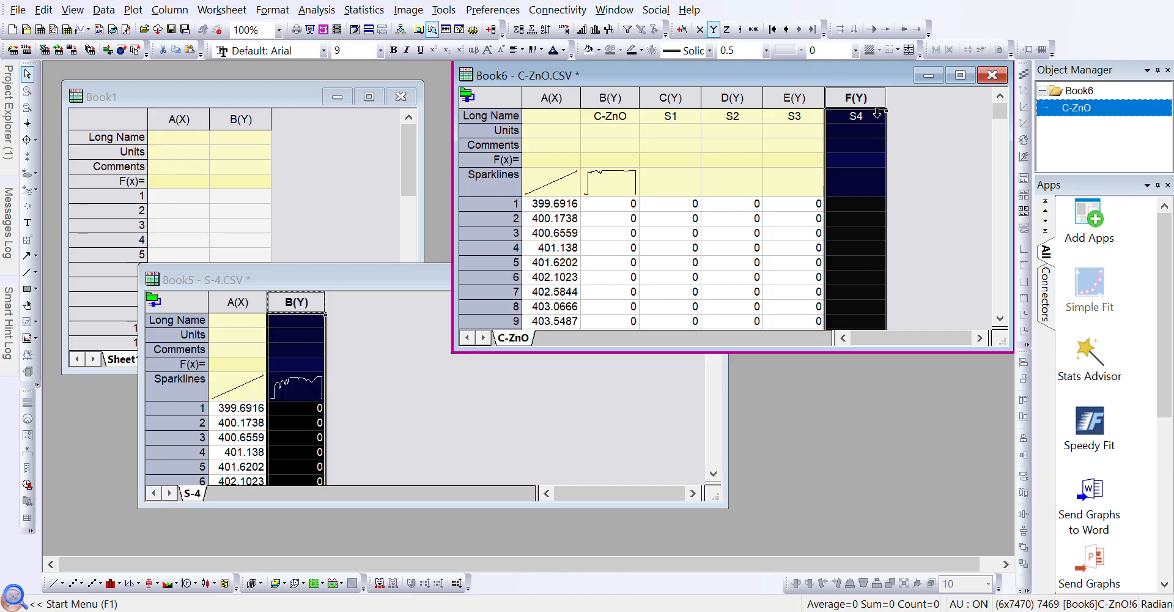
click(369, 284)
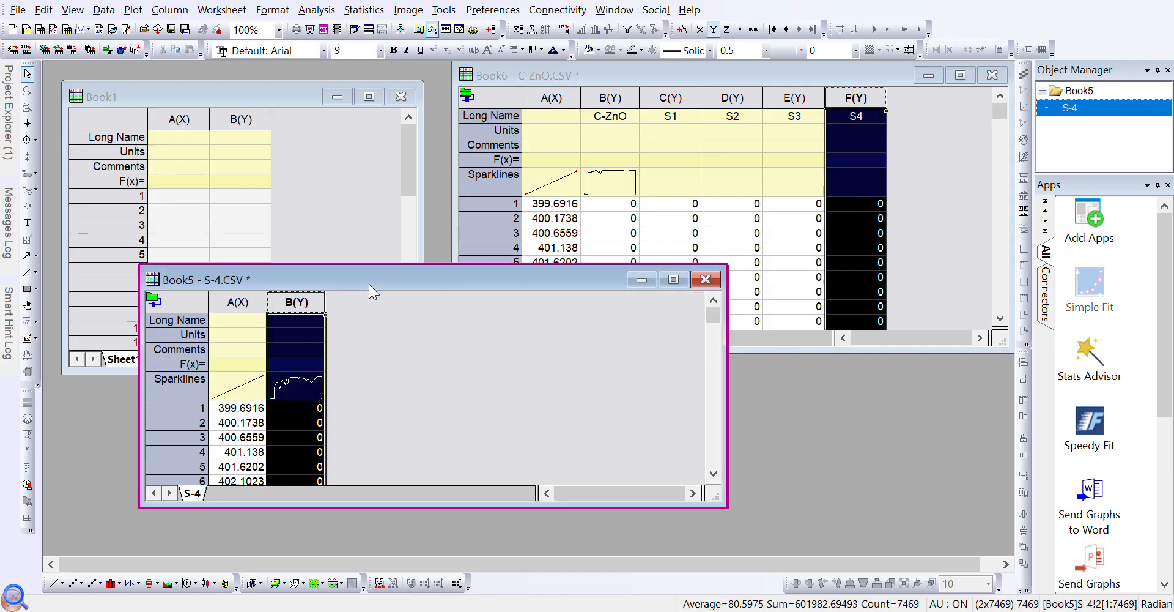
click(705, 282)
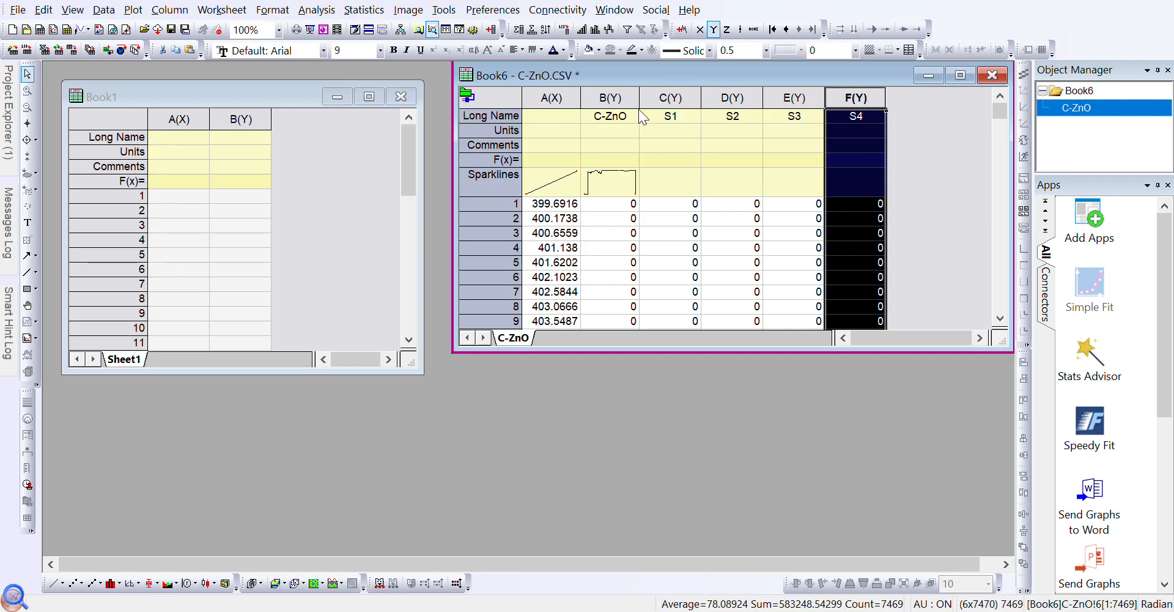
click(513, 107)
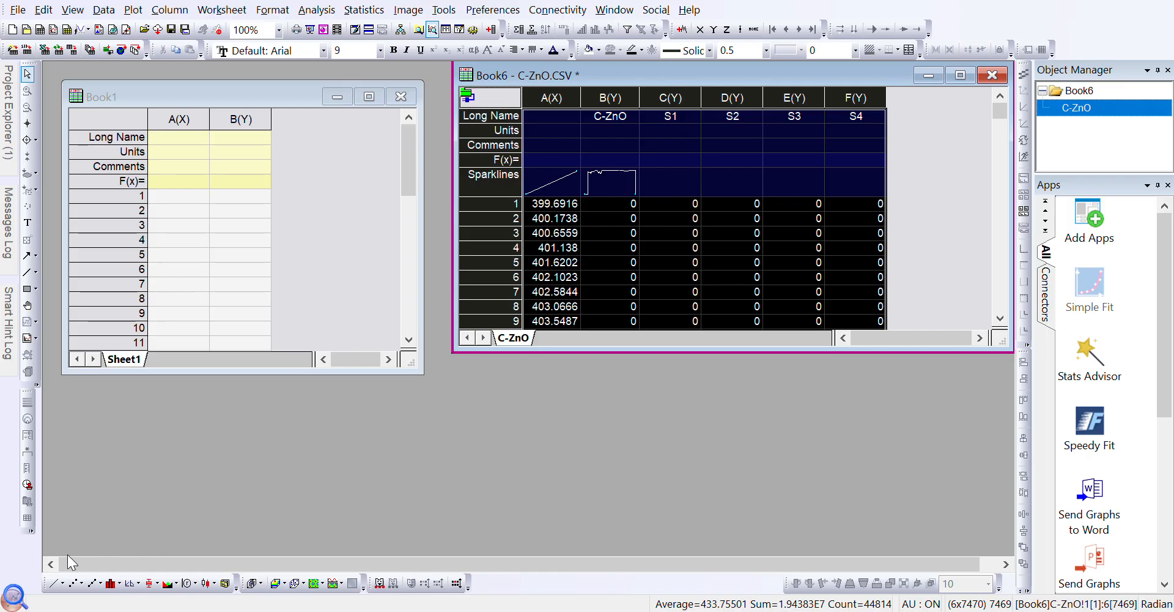
click(111, 584)
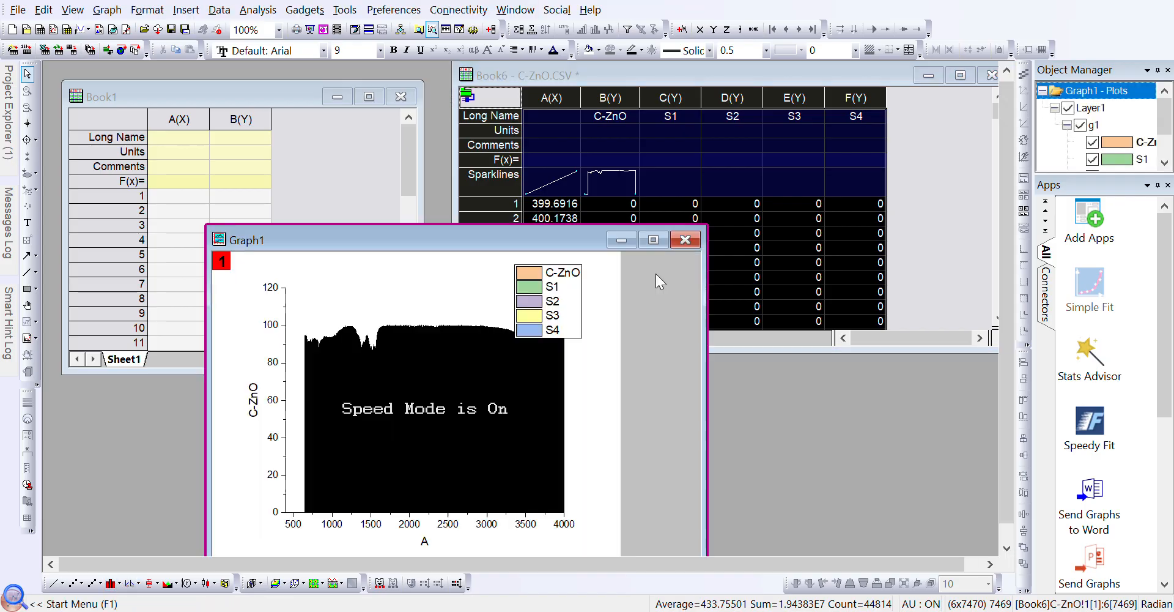
click(684, 242)
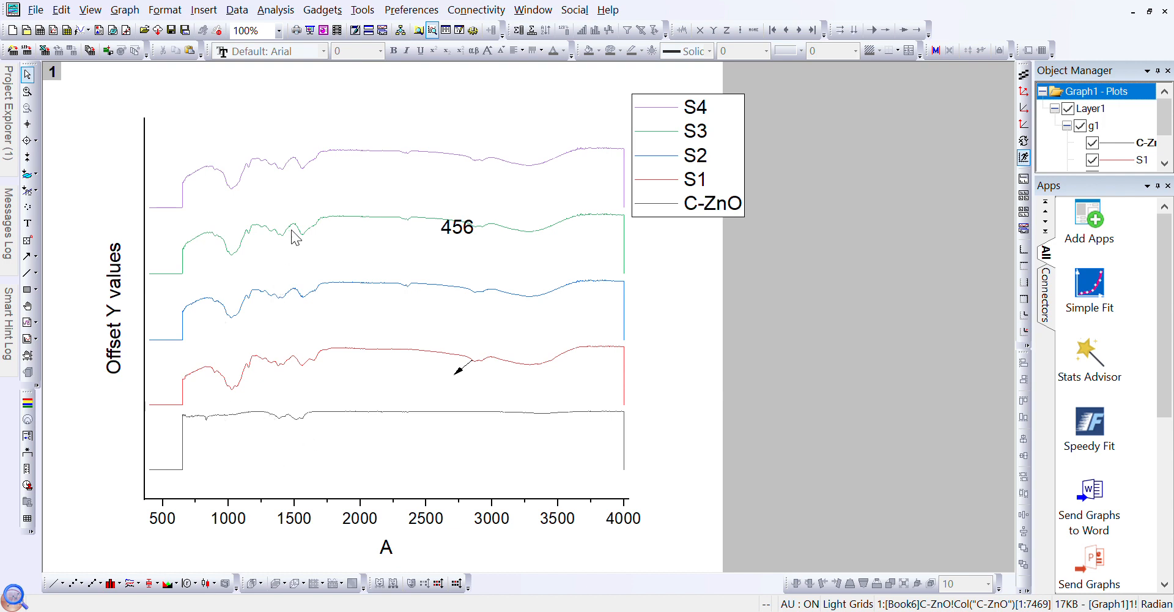
Highlight the C-ZnO, S1, S2, S3 and S4 curves one by one in the stacked graph to identify each.
click(267, 414)
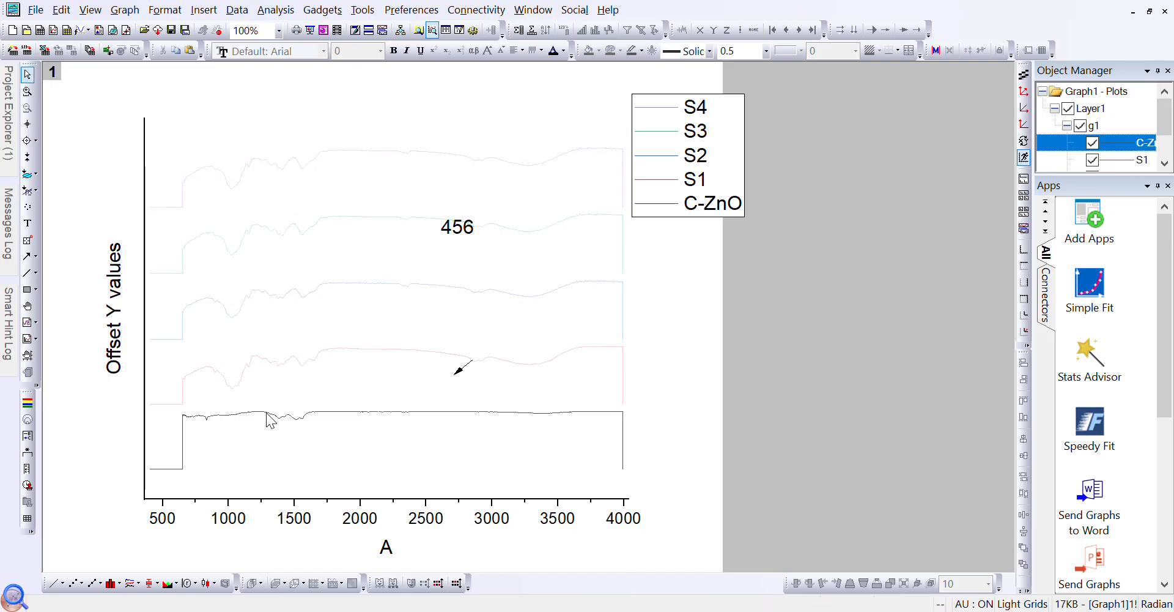
click(249, 362)
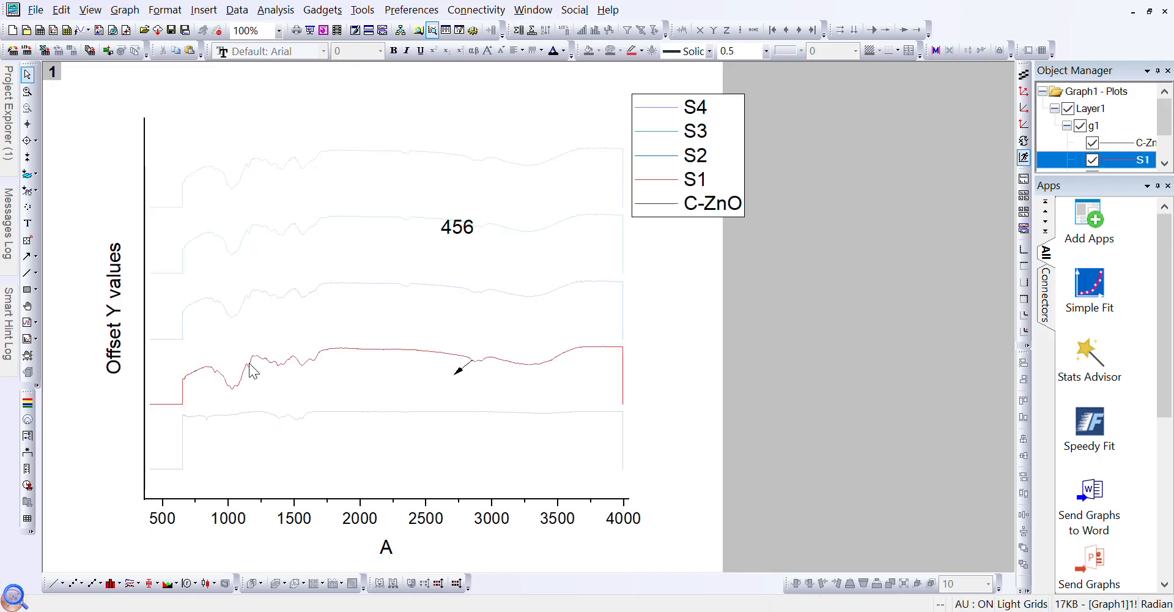
click(284, 295)
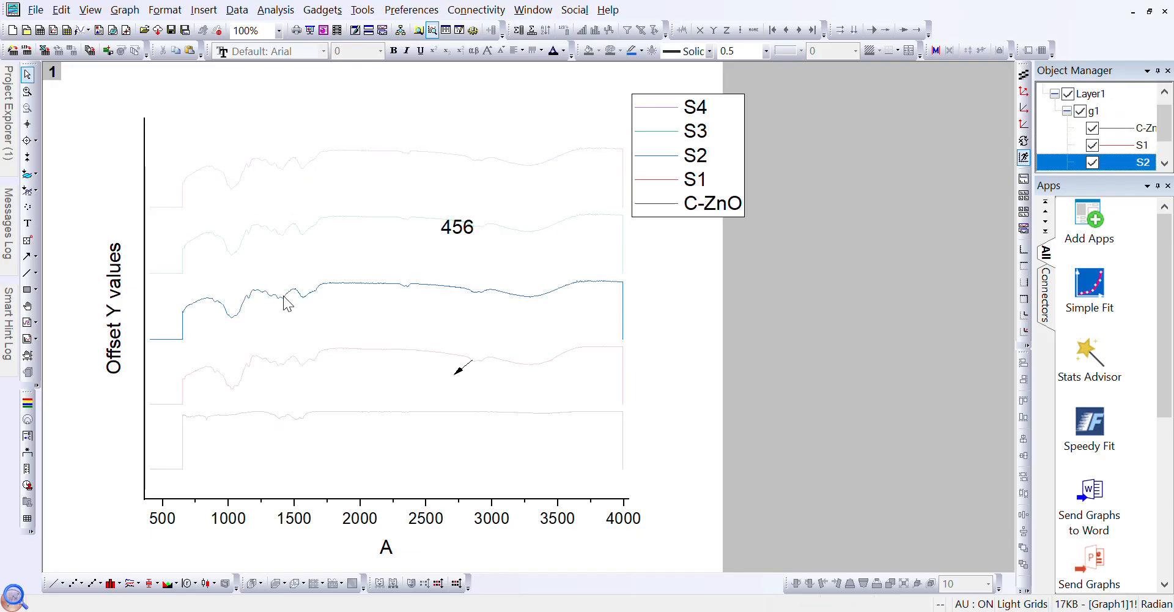
click(302, 232)
click(305, 162)
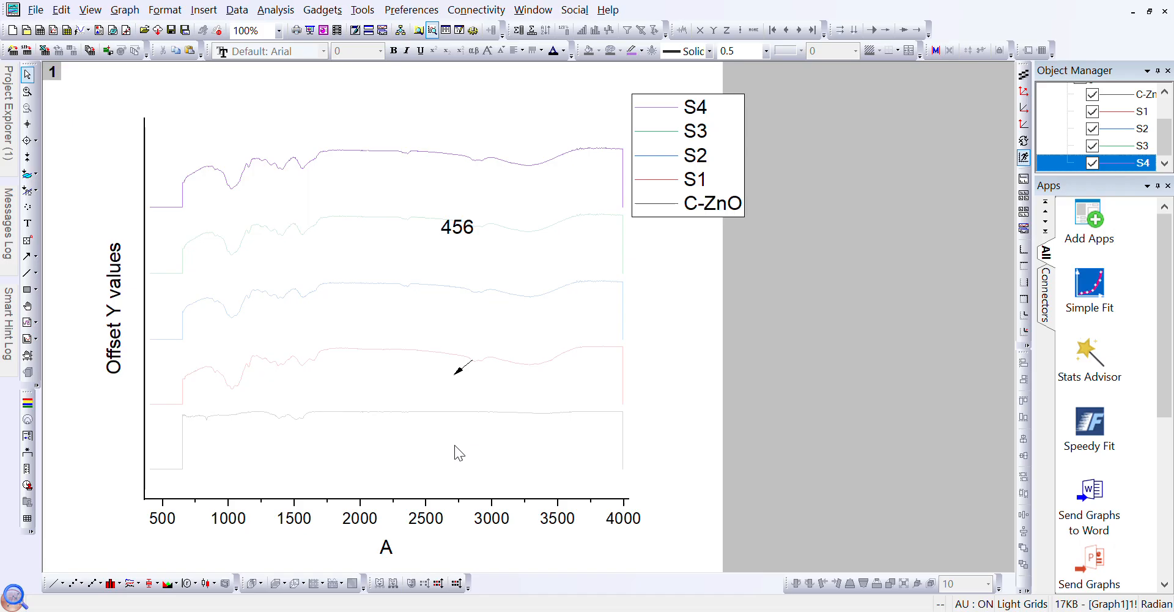
Restore the graph window to check the S4 and C-ZnO columns in the worksheet, and maximize the graph again.
click(1149, 12)
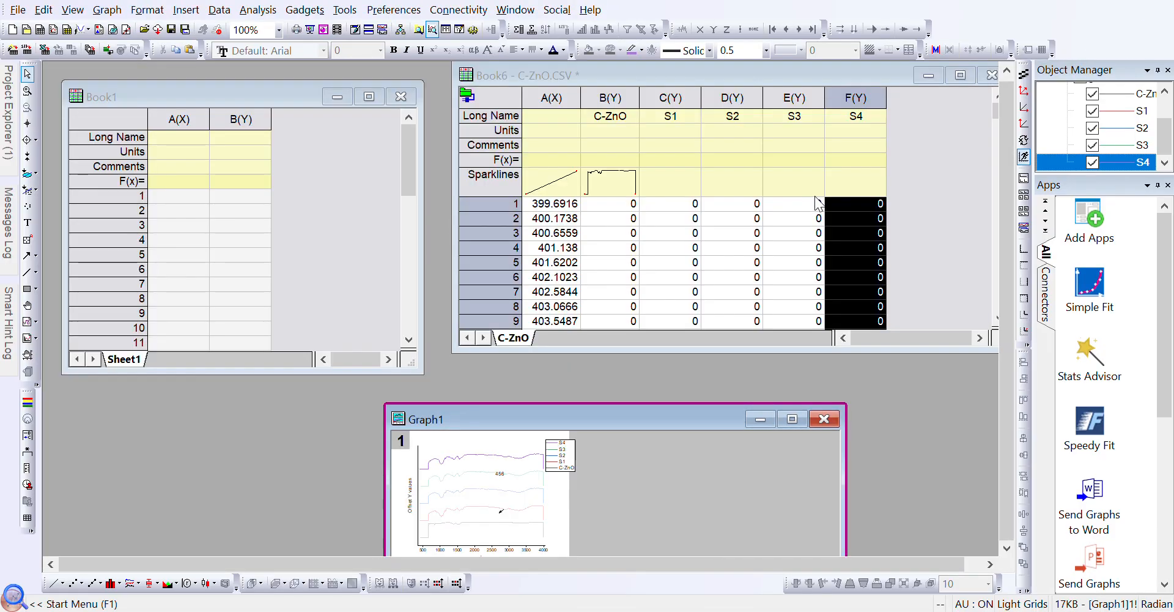
click(858, 105)
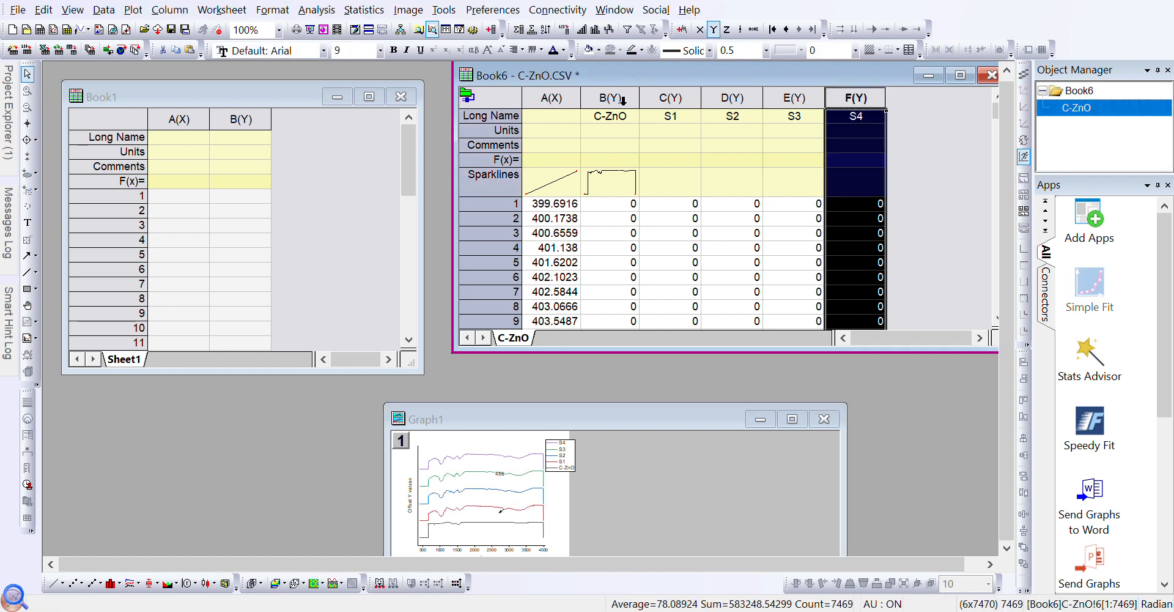
click(627, 111)
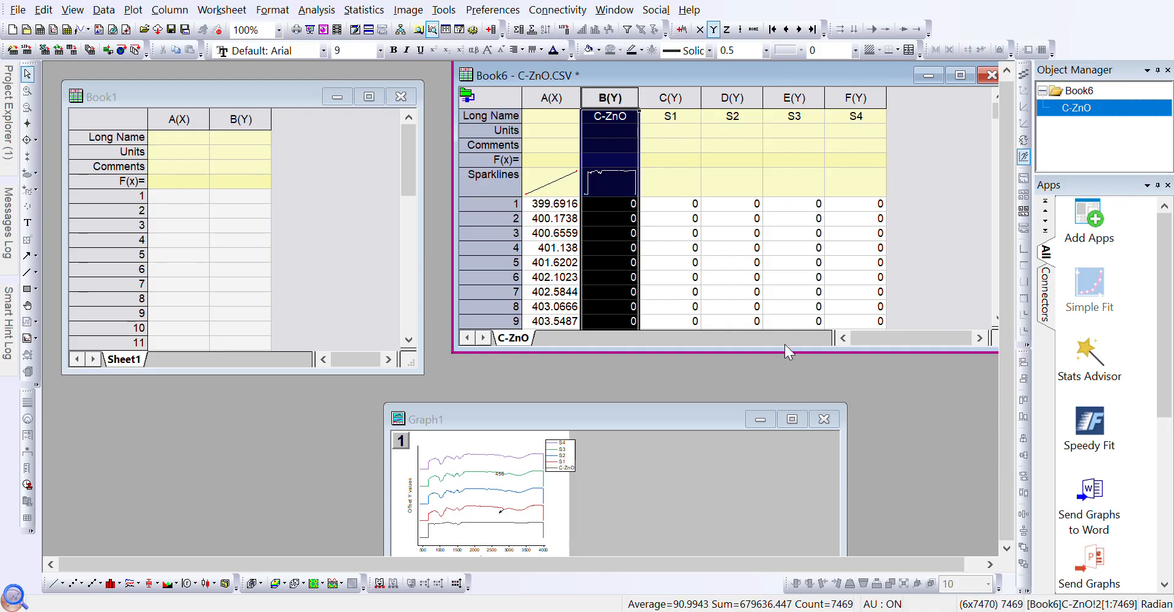
click(787, 427)
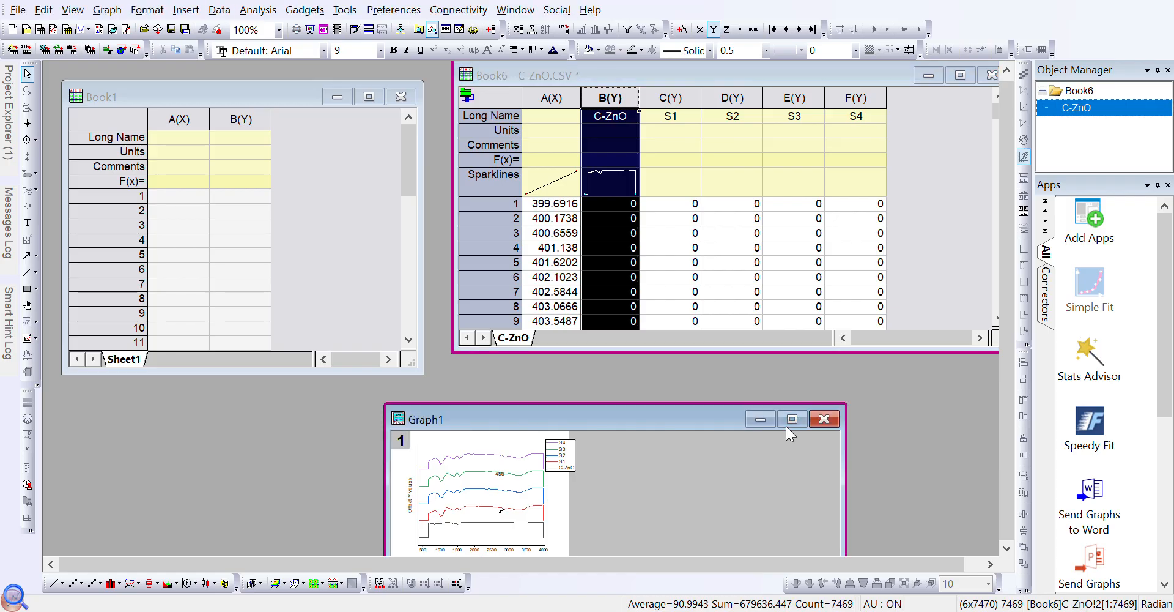
click(791, 421)
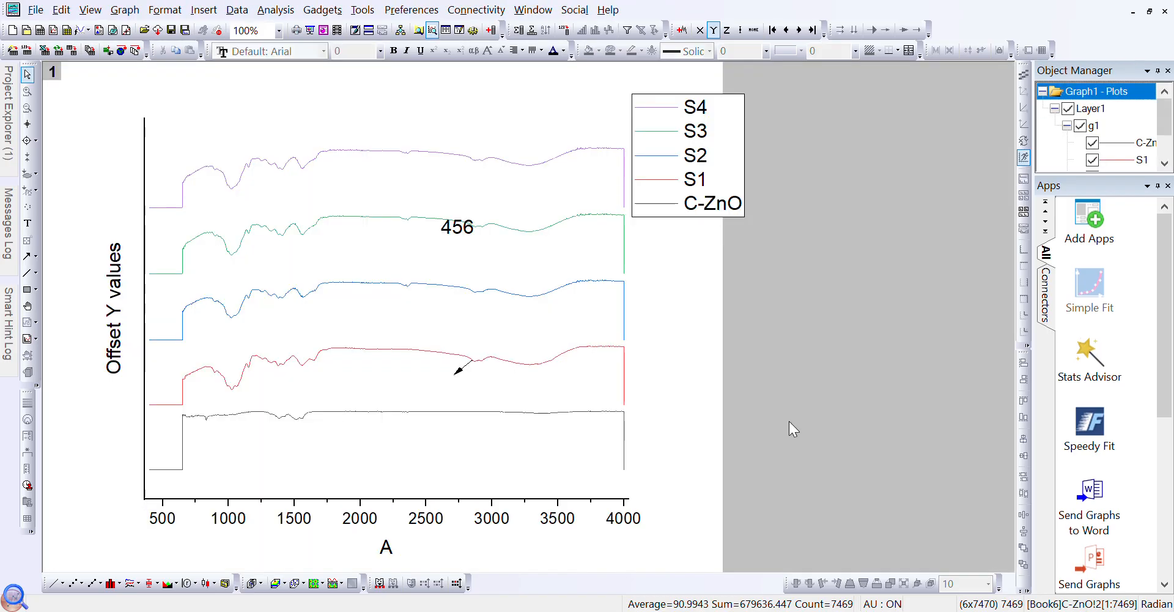